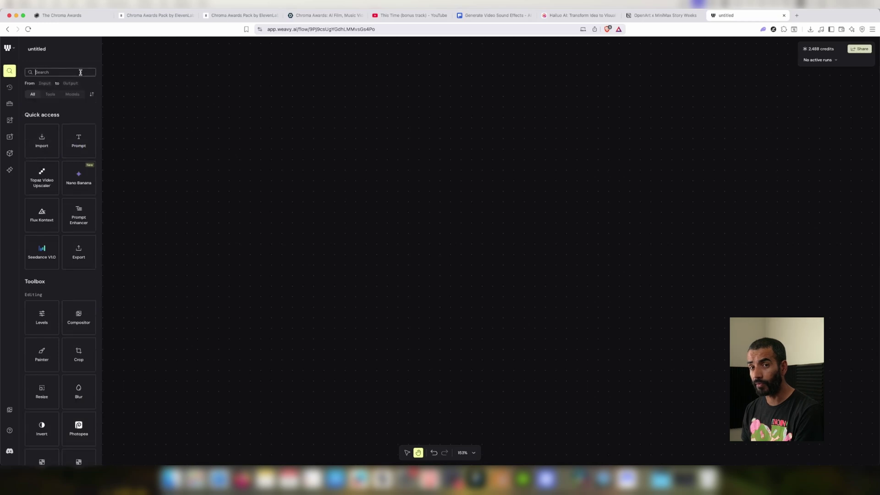
# - Filter the node library with 'runwa' to list Runway nodes such as Gen-4, Gen-3, Aleph and Act-Two
pyautogui.write('run')
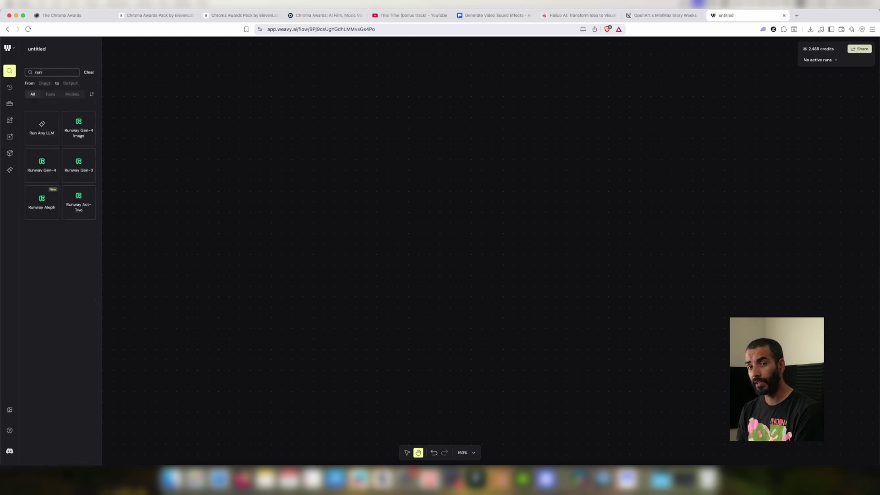
pyautogui.write('wa')
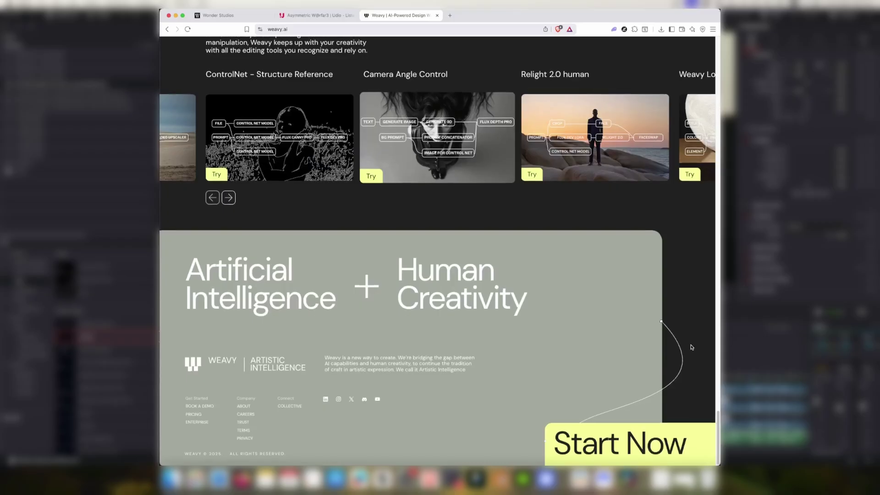
# - Scroll through the weavy.ai home page to reach the workspace with its saved projects
pyautogui.scroll(5, 692, 347)
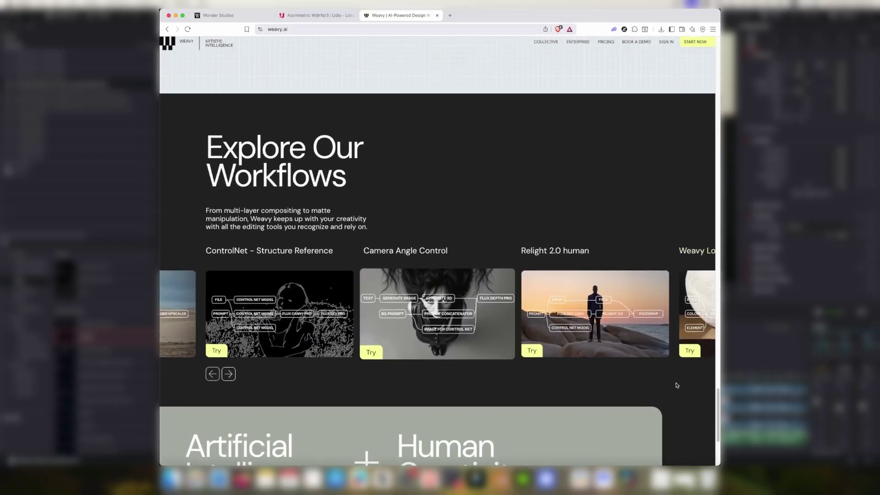
pyautogui.scroll(5, 677, 385)
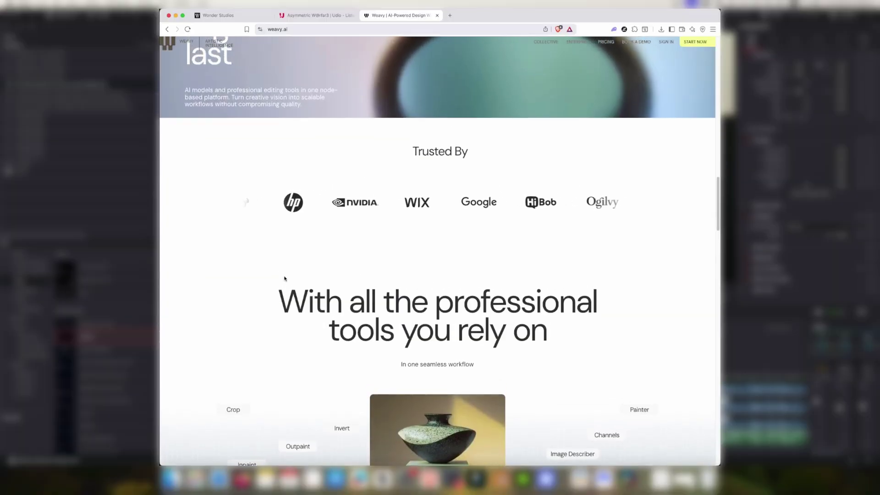
pyautogui.scroll(5, 284, 279)
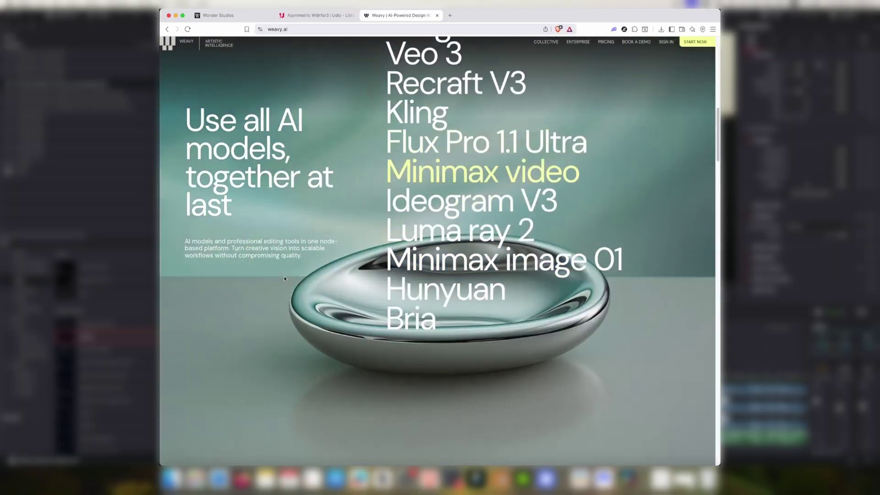
pyautogui.scroll(5, 284, 278)
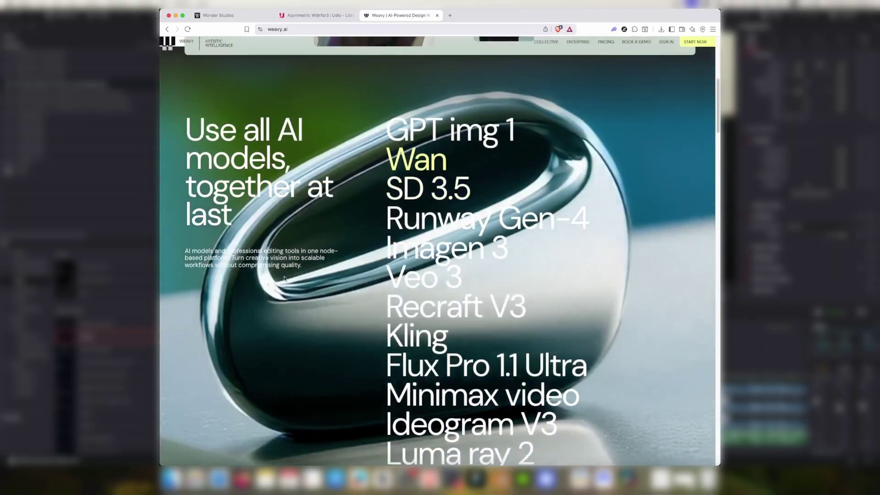
pyautogui.scroll(7, 285, 278)
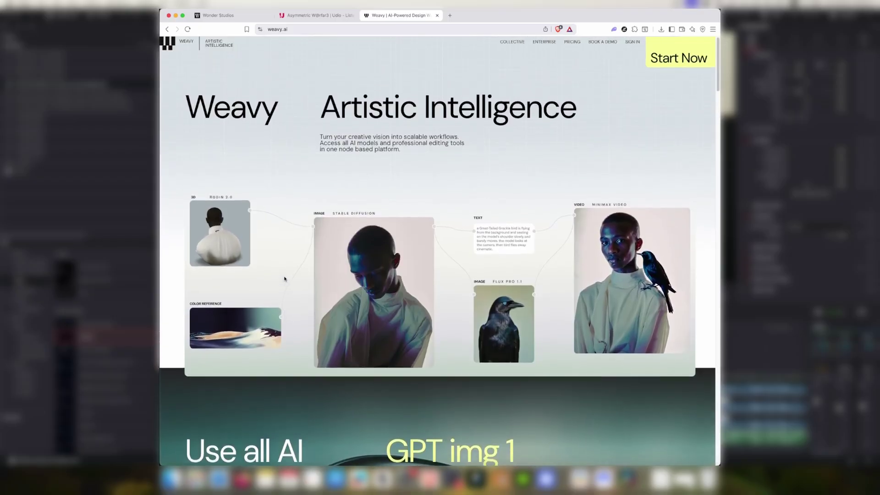
pyautogui.scroll(-10, 284, 279)
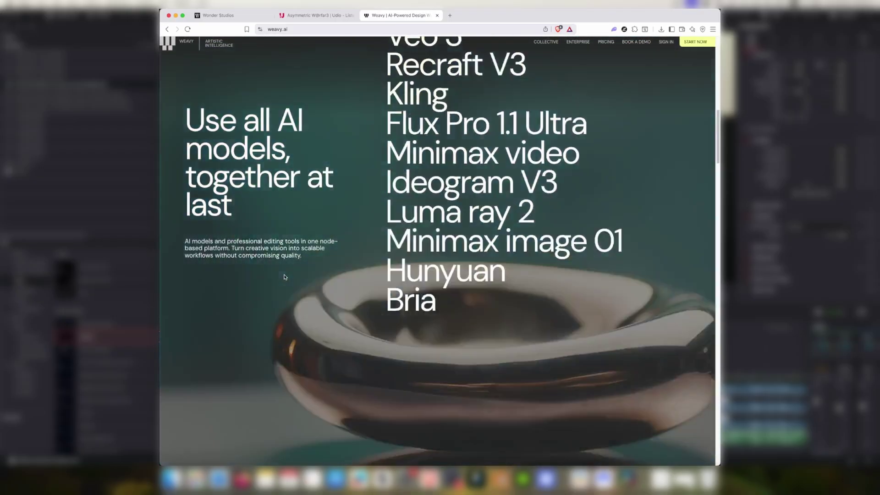
pyautogui.scroll(-5, 284, 277)
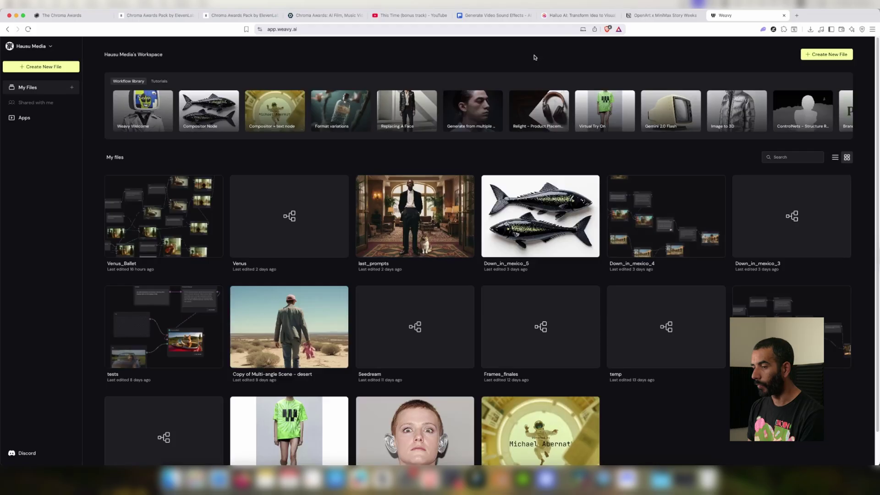
# - Create a new untitled flow file and browse the node library's image and video models
pyautogui.click(825, 55)
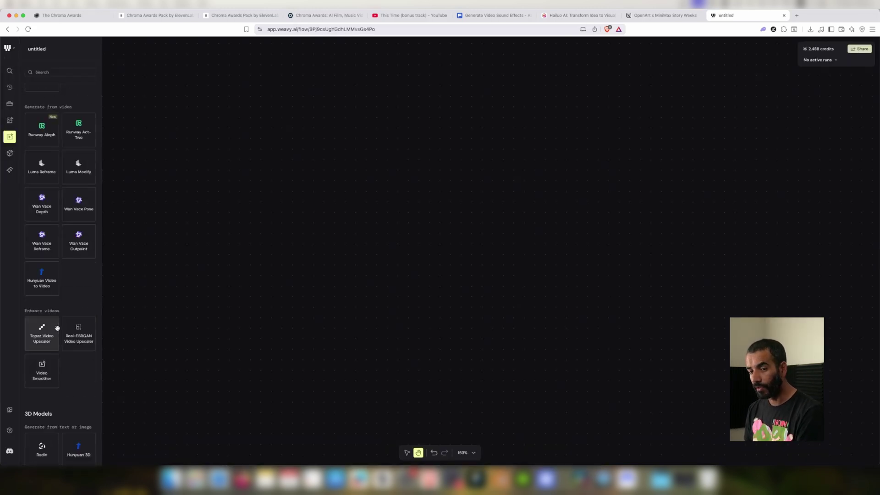
pyautogui.scroll(15, 67, 324)
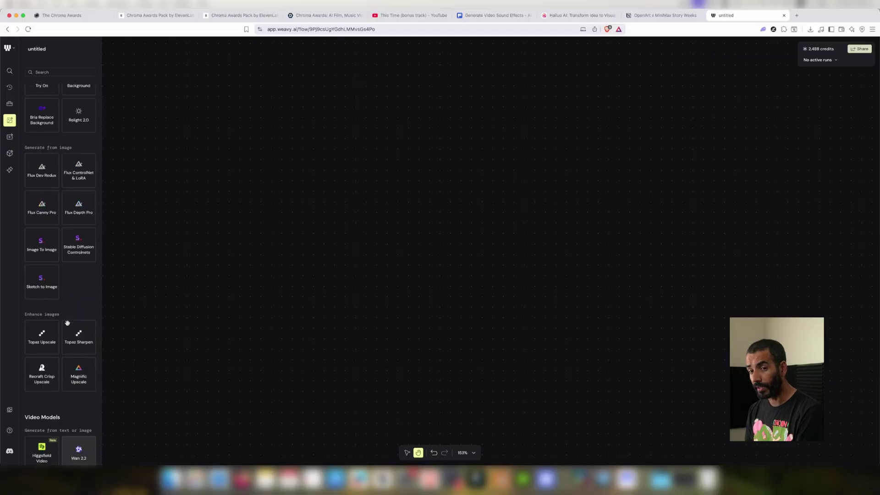
pyautogui.scroll(10, 69, 312)
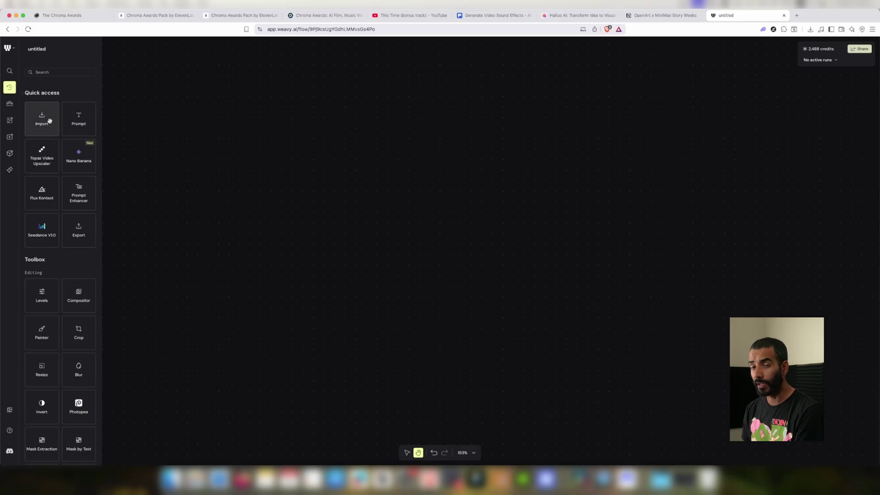
pyautogui.click(81, 72)
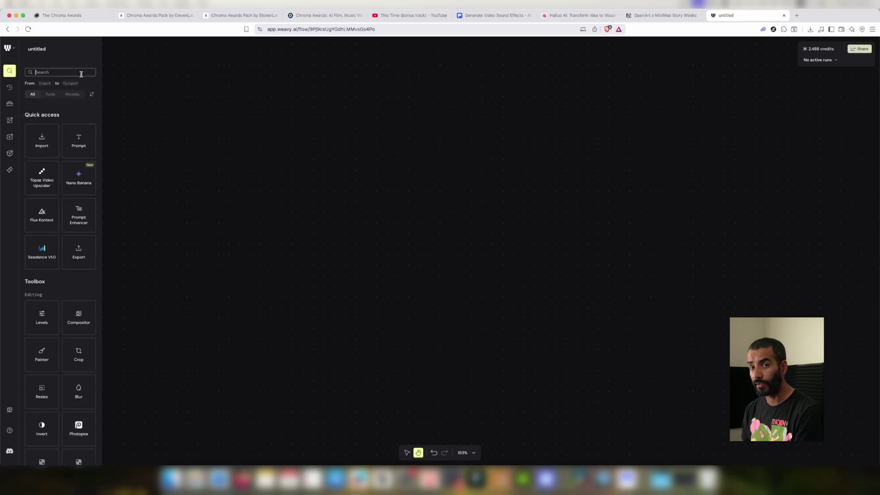
pyautogui.write('run')
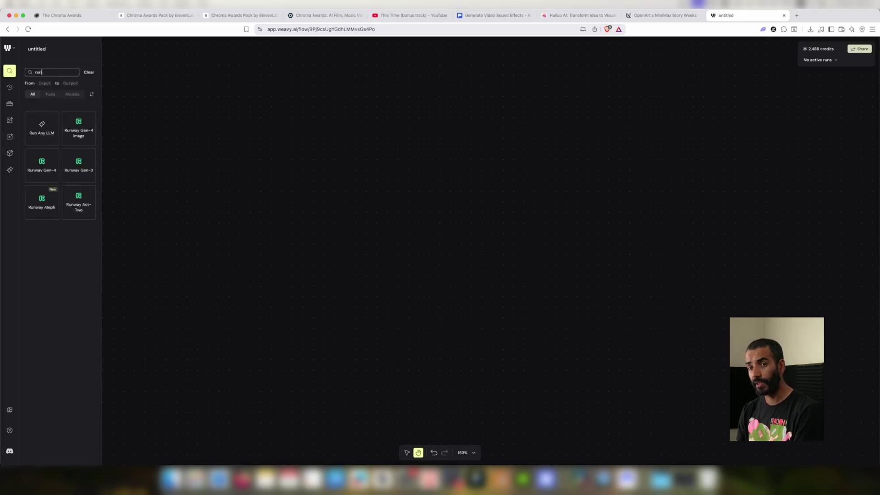
pyautogui.write('wys')
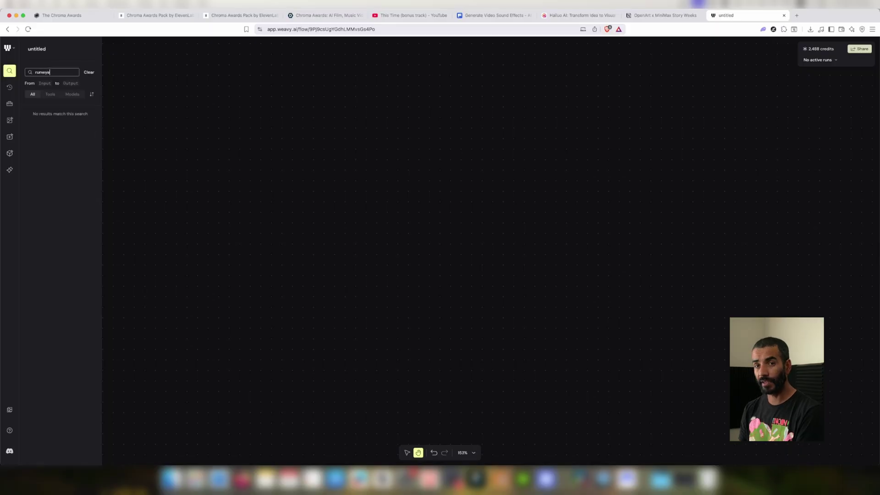
pyautogui.press('BackSpace')
pyautogui.press('BackSpace')
pyautogui.write('a')
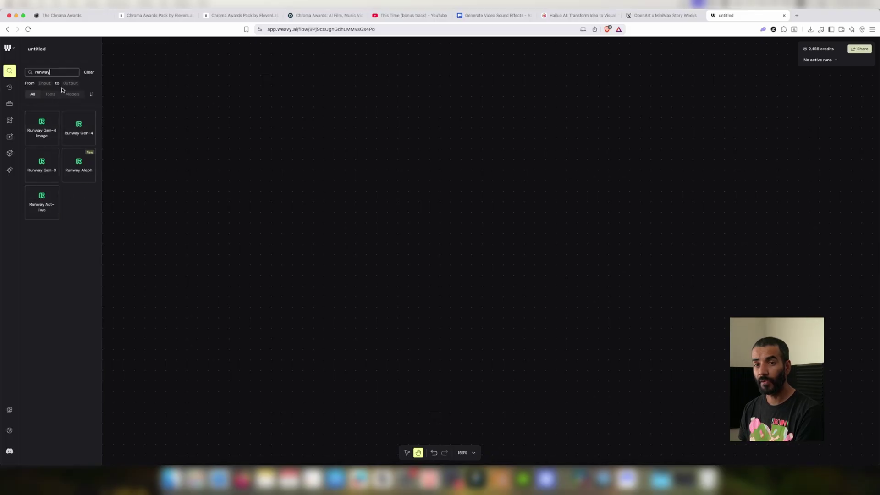
pyautogui.press('BackSpace')
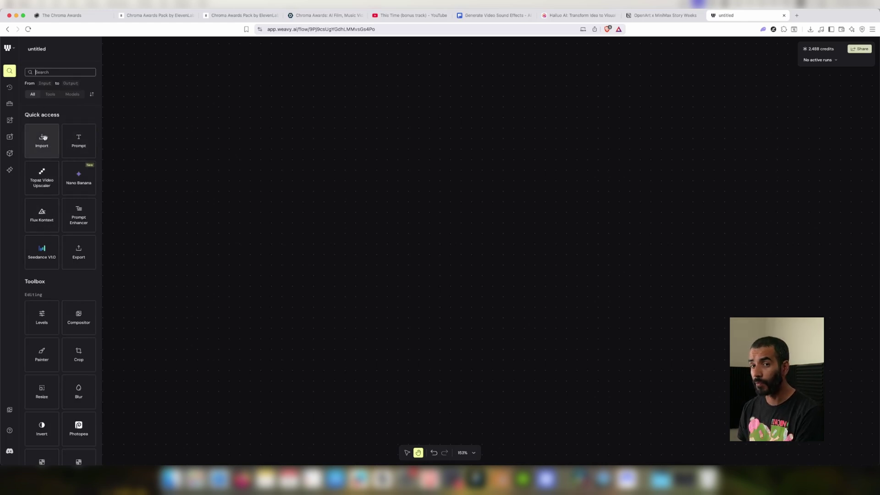
# - Place an Import File node on the canvas and shift it left
pyautogui.moveTo(42, 138); pyautogui.dragTo(438, 198)
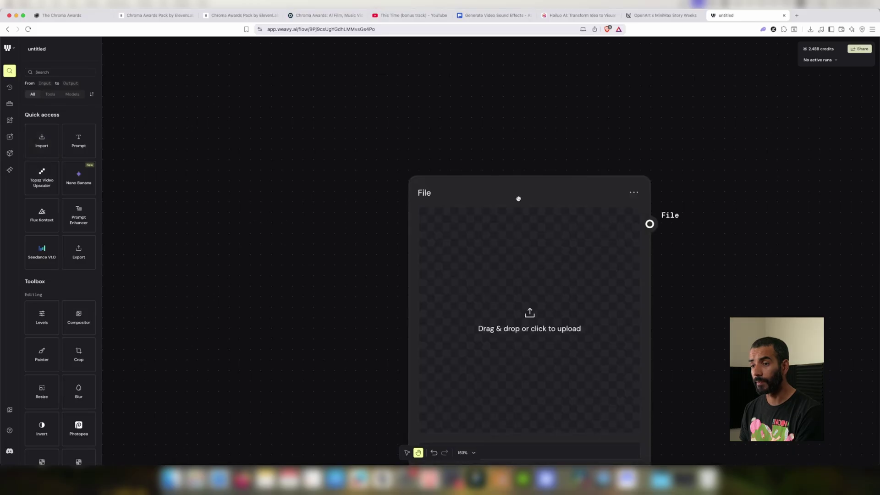
pyautogui.moveTo(518, 197); pyautogui.dragTo(391, 181)
pyautogui.scroll(-5, 391, 181)
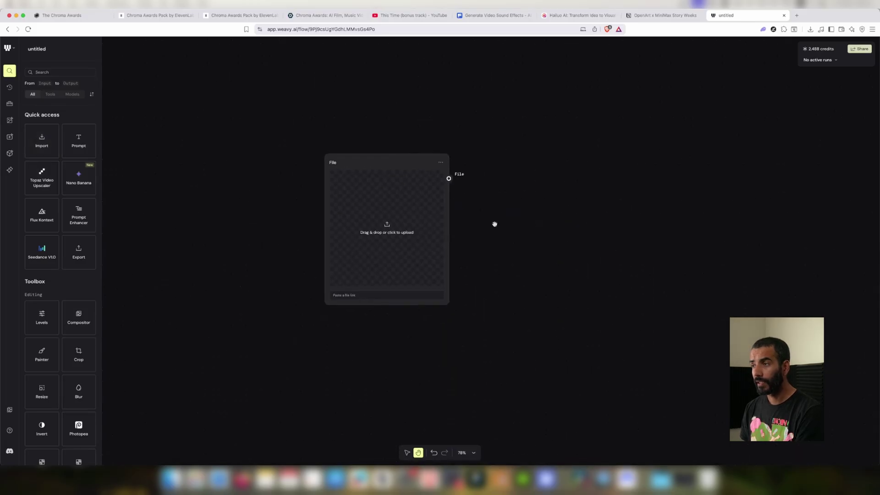
# - Preview clips in New Shots_Sept_4 and upload I want cakes.mp4 into the File node
pyautogui.click(388, 229)
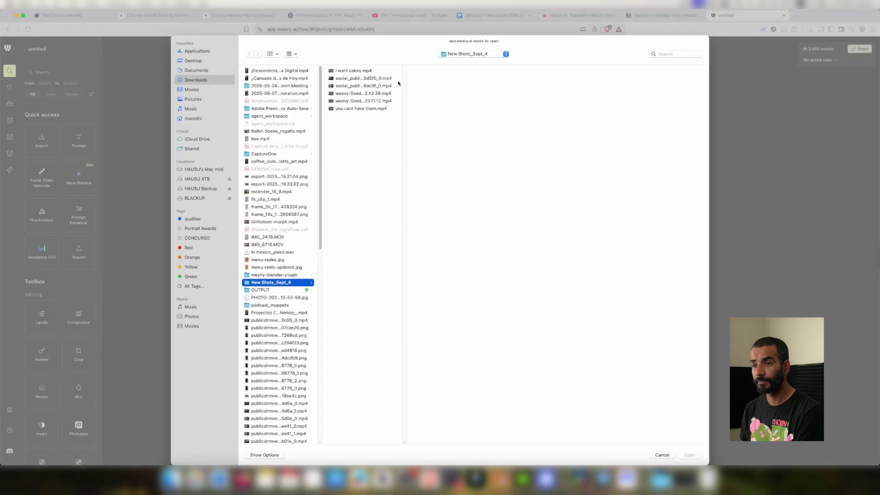
pyautogui.click(383, 86)
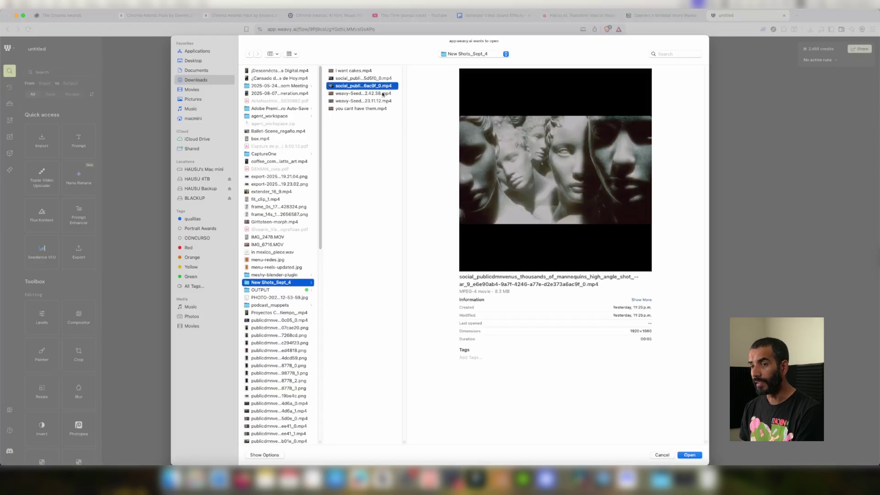
pyautogui.click(383, 93)
pyautogui.click(383, 102)
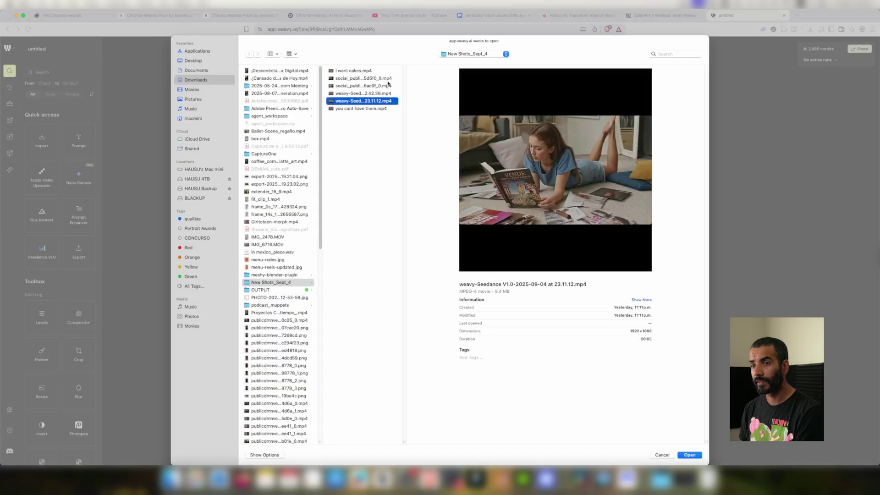
pyautogui.click(390, 78)
pyautogui.click(389, 109)
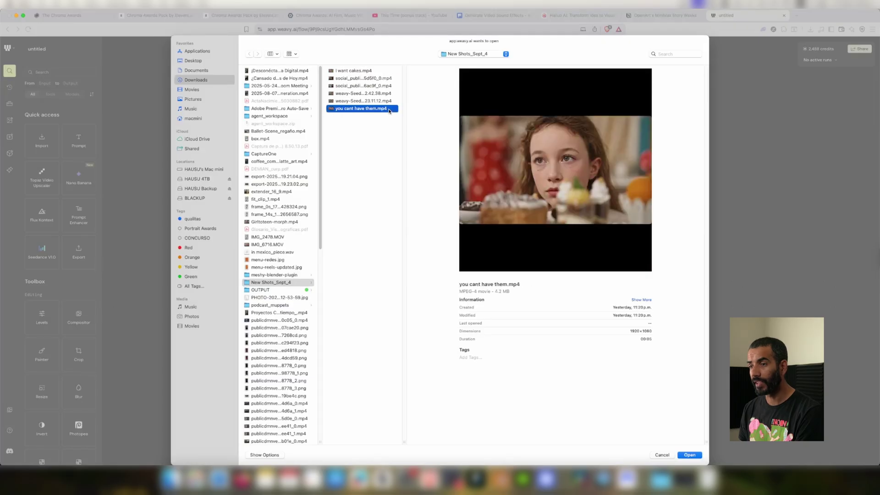
pyautogui.click(381, 72)
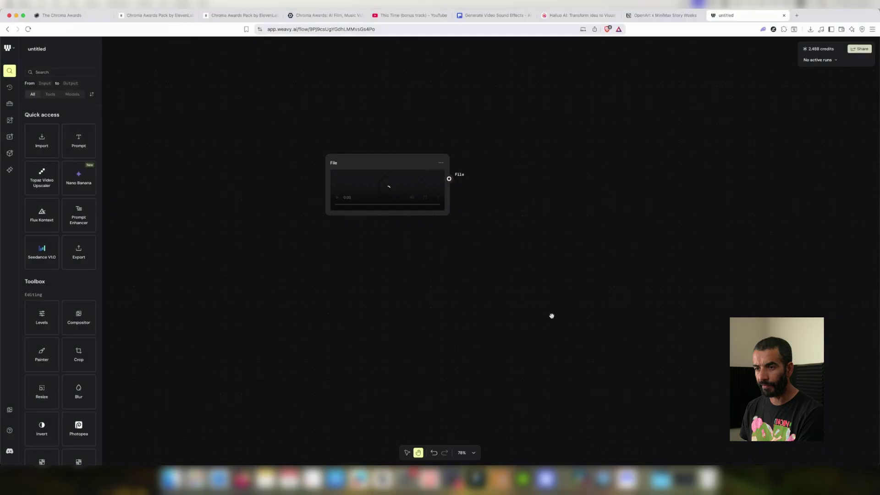
# - Add a second empty File node to the canvas
pyautogui.rightClick(428, 251)
pyautogui.click(452, 281)
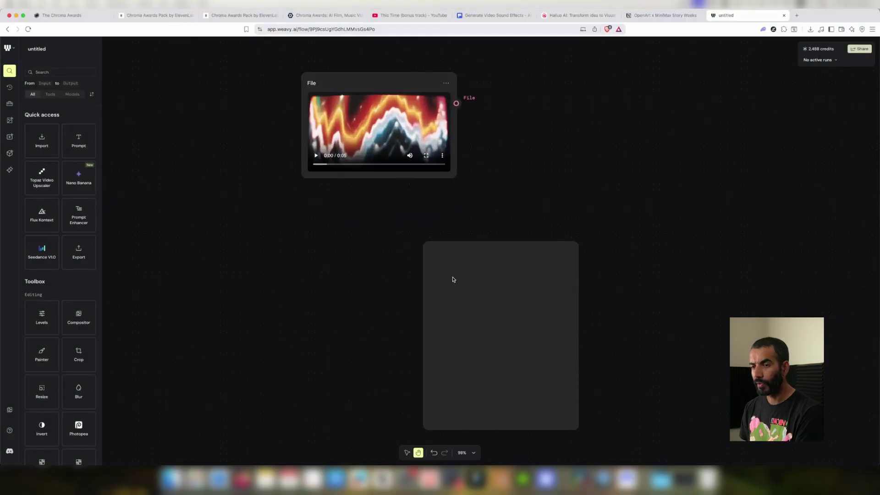
pyautogui.click(537, 347)
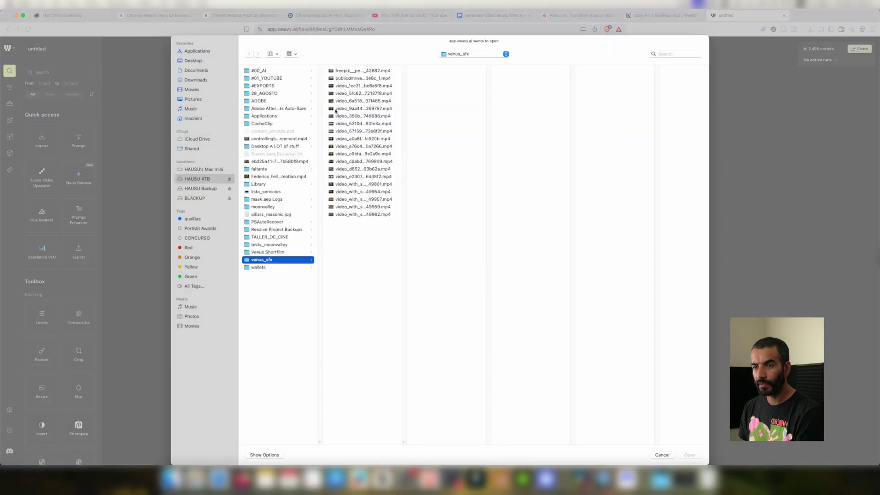
# - Upload the marey clip of queuing figures from Venus Shortfilm > Venus_shortfilm into it
pyautogui.click(358, 123)
pyautogui.press('Down')
pyautogui.press('Down')
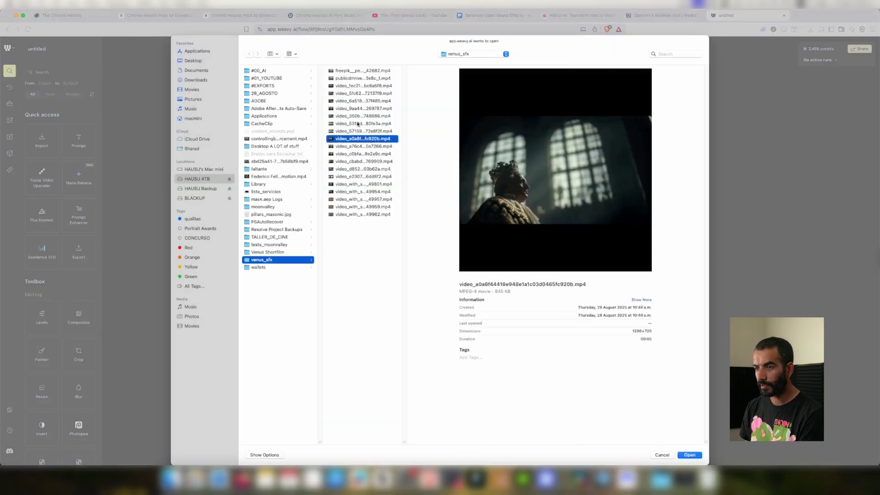
pyautogui.click(278, 252)
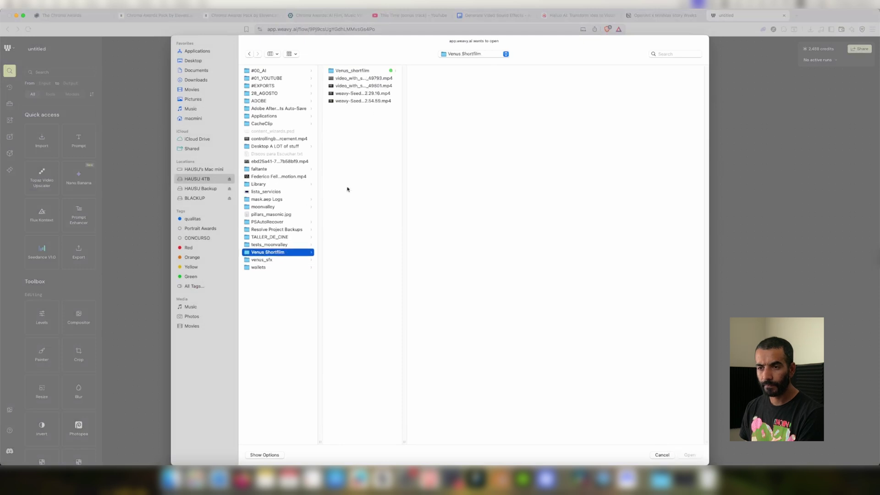
pyautogui.click(377, 72)
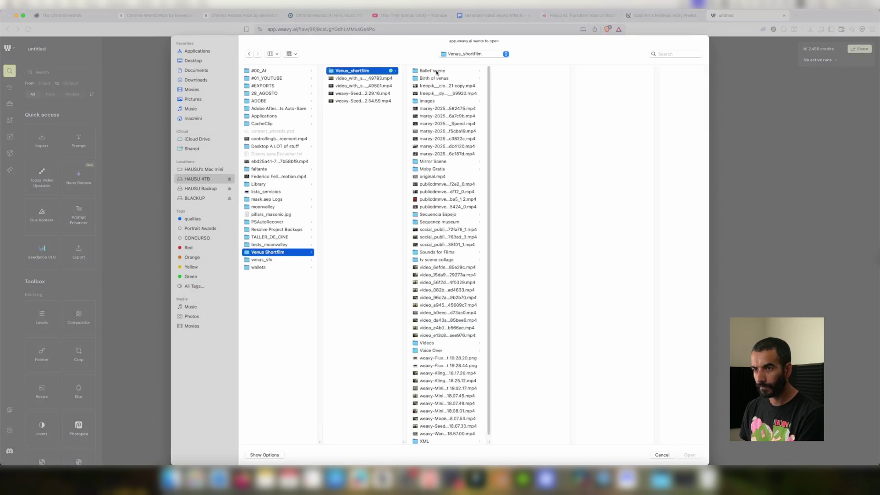
pyautogui.click(467, 146)
pyautogui.press('Down')
pyautogui.press('Up')
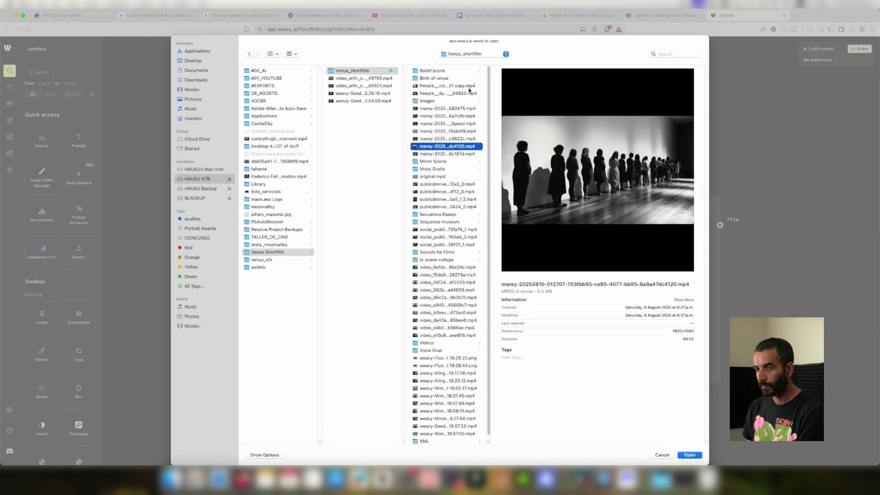
pyautogui.press('Return')
# - Line up the statue, waveform and crowd video nodes in one horizontal row
pyautogui.moveTo(496, 251); pyautogui.dragTo(379, 253)
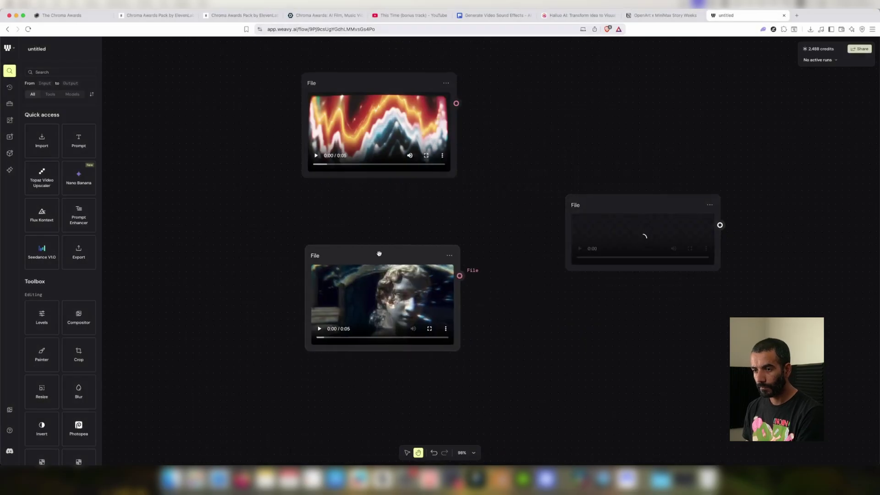
pyautogui.scroll(2, 572, 181)
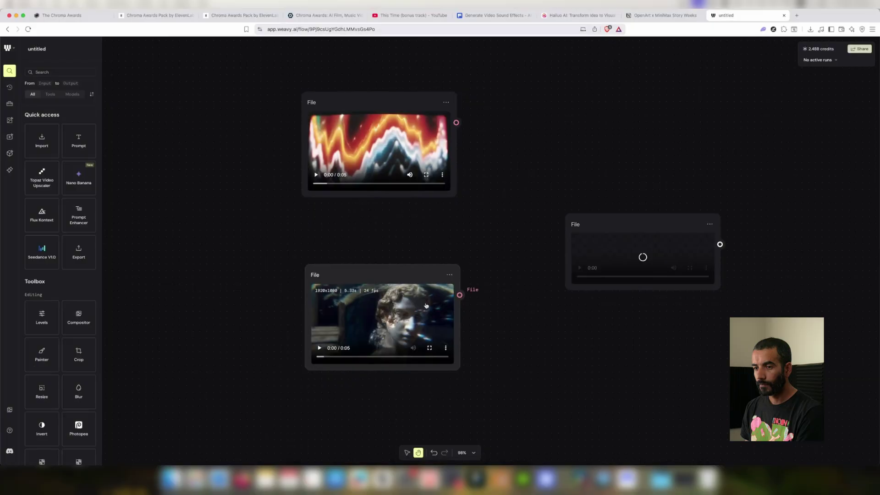
pyautogui.moveTo(440, 275); pyautogui.dragTo(196, 202)
pyautogui.moveTo(370, 106); pyautogui.dragTo(414, 102)
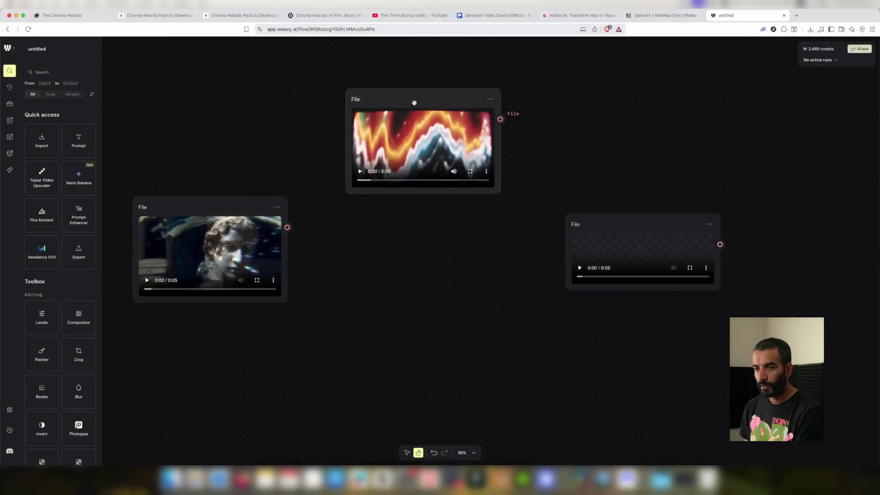
pyautogui.moveTo(219, 208); pyautogui.dragTo(223, 99)
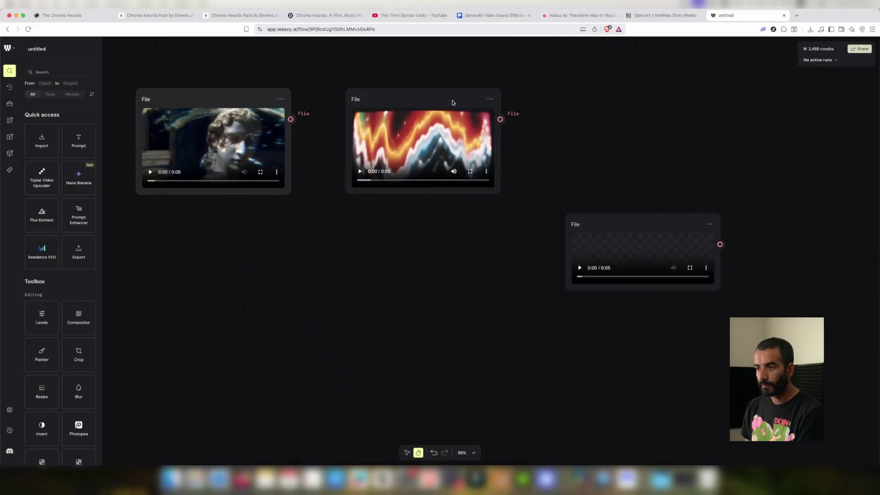
pyautogui.moveTo(617, 234); pyautogui.dragTo(606, 109)
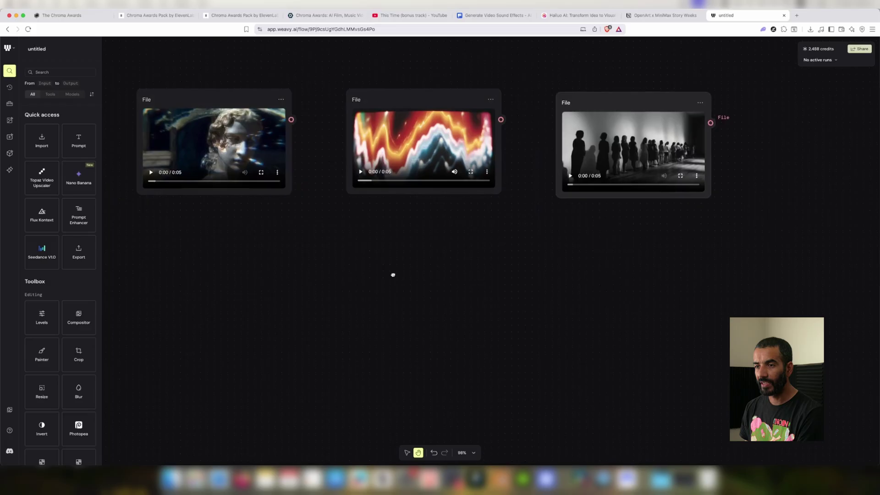
pyautogui.scroll(3, 413, 256)
pyautogui.hscroll(-3, 413, 256)
pyautogui.hscroll(2, 550, 309)
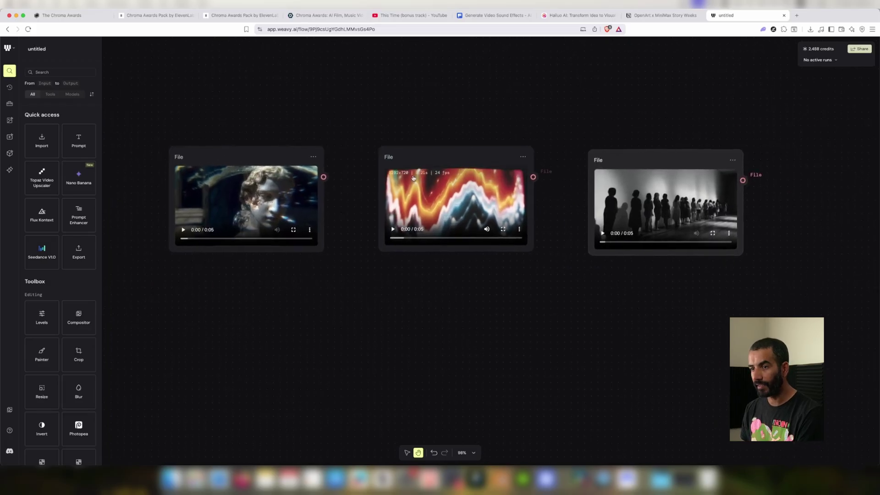
pyautogui.scroll(1, 523, 311)
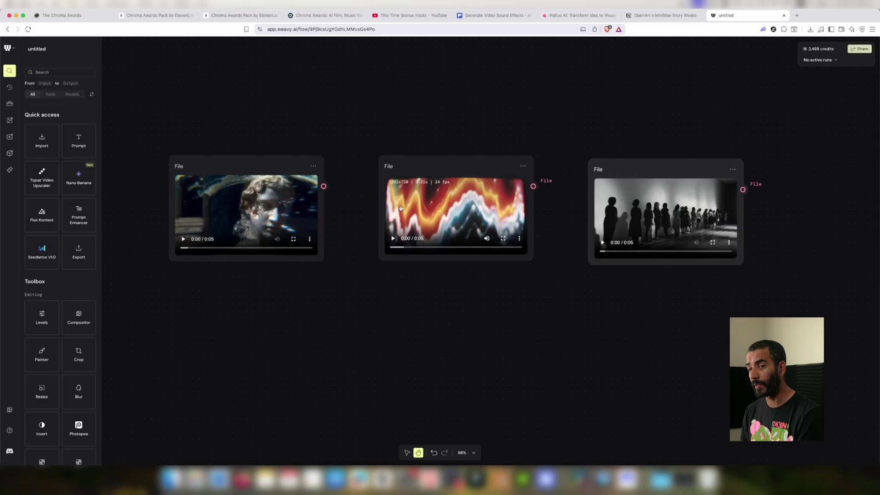
# - Add an Extract Video Frame node fed by the statue clip, showing its final frame 127
pyautogui.rightClick(369, 290)
pyautogui.moveTo(390, 408)
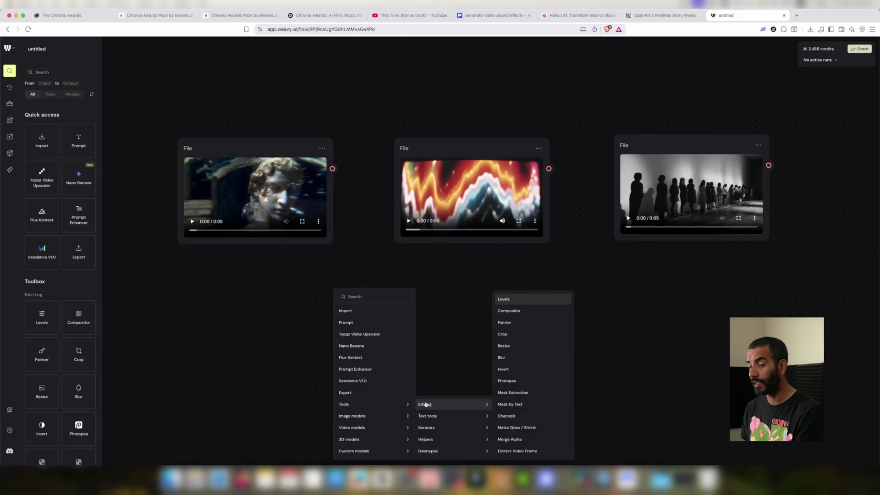
pyautogui.click(544, 452)
pyautogui.scroll(-5, 382, 280)
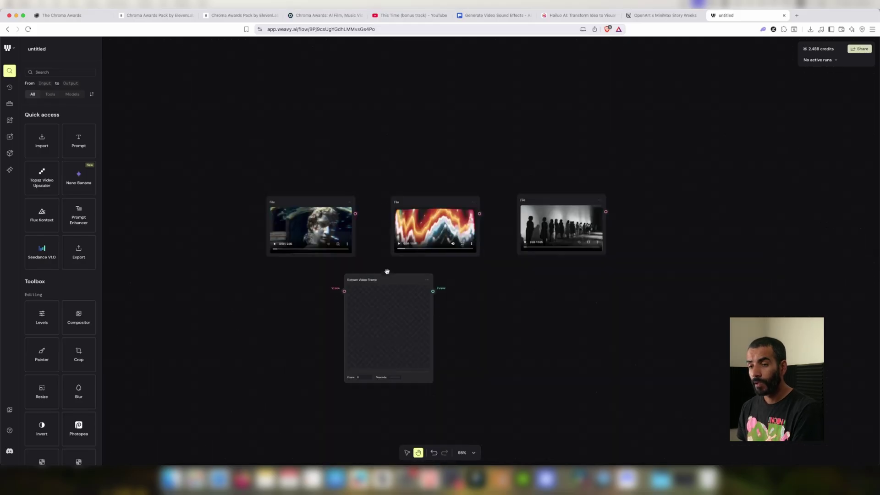
pyautogui.moveTo(322, 207); pyautogui.dragTo(345, 291)
pyautogui.scroll(4, 323, 325)
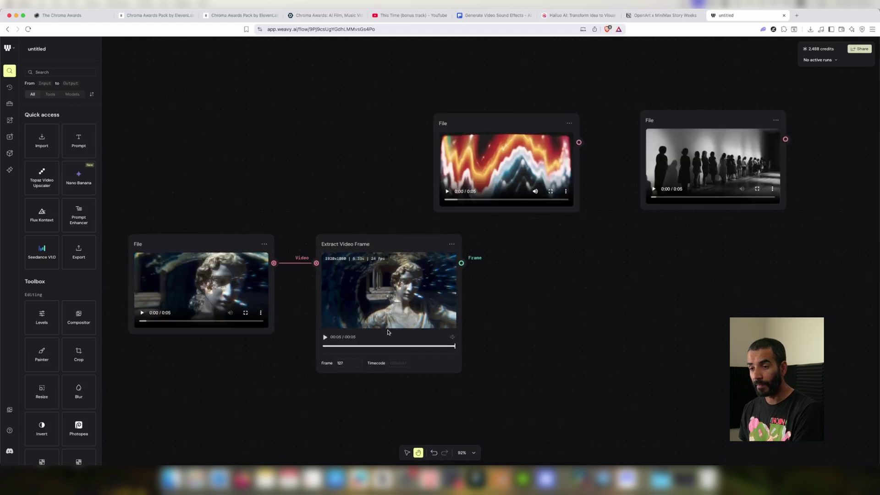
pyautogui.hscroll(3, 491, 274)
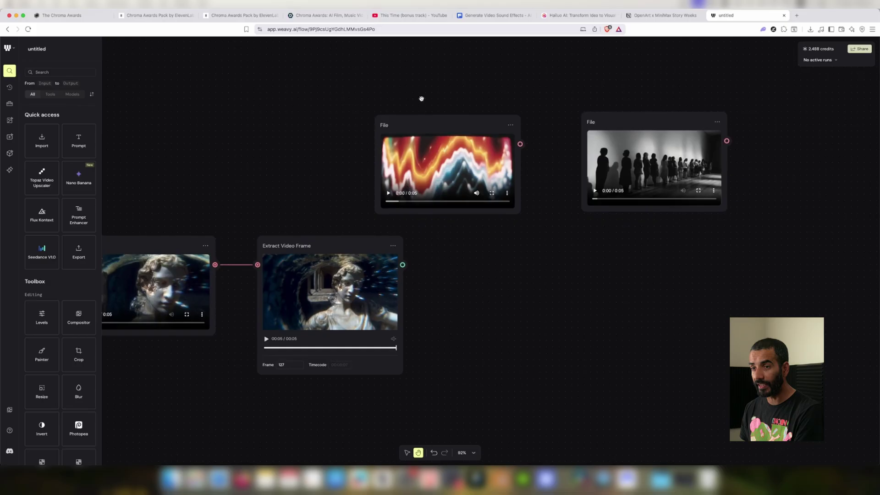
# - Add an Export node and connect the extracted statue frame to its input
pyautogui.moveTo(432, 120); pyautogui.dragTo(454, 115)
pyautogui.rightClick(477, 287)
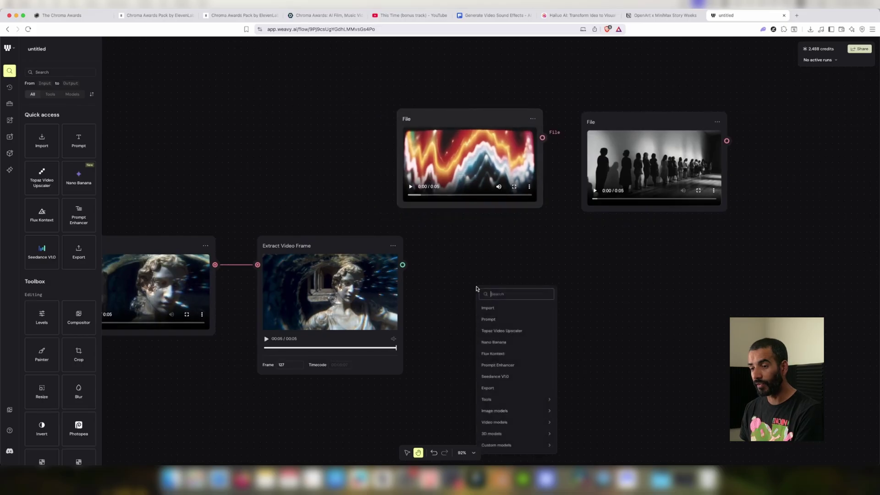
pyautogui.click(509, 391)
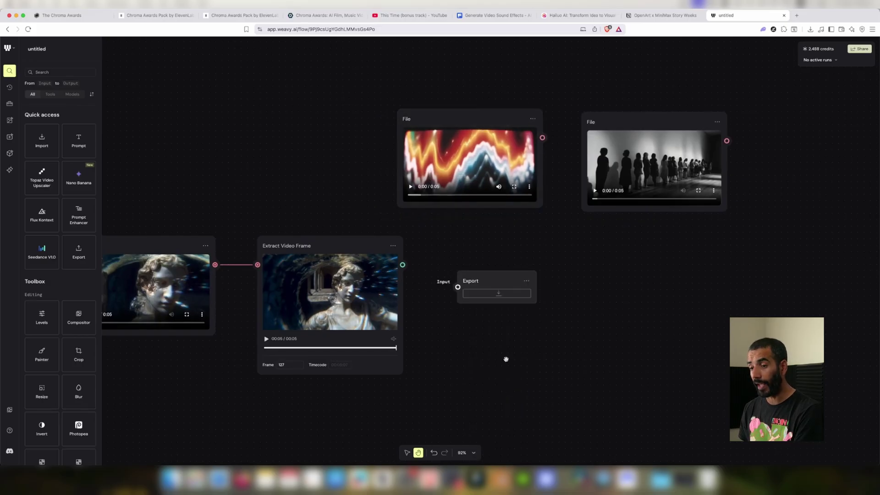
pyautogui.moveTo(497, 279); pyautogui.dragTo(497, 254)
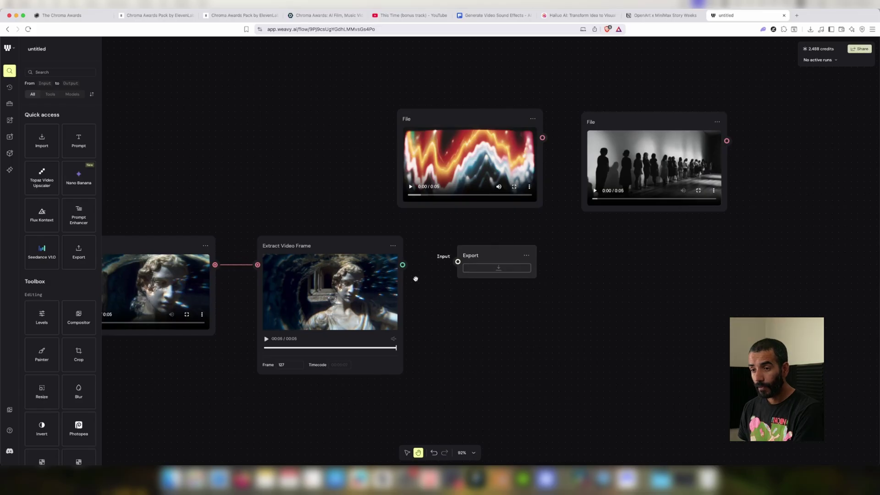
pyautogui.moveTo(403, 266); pyautogui.dragTo(505, 254)
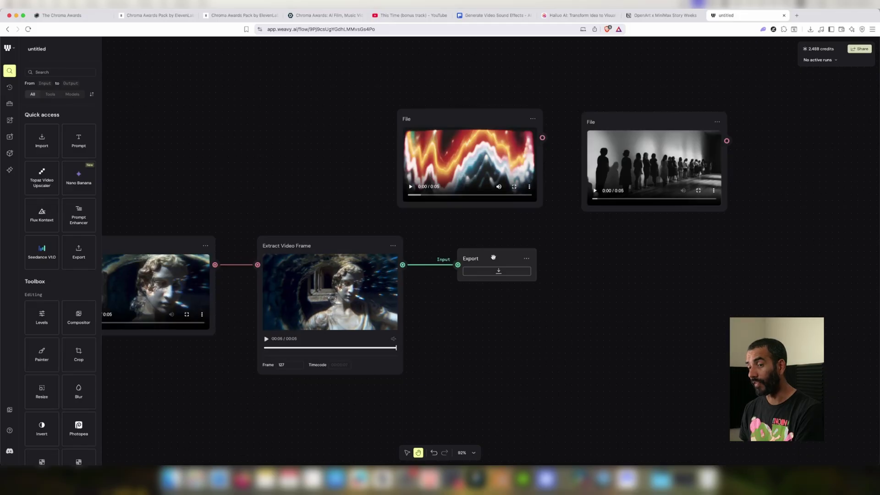
# - Save the statue frame as a 1920×1080 PNG and show it in its download folder
pyautogui.moveTo(465, 318); pyautogui.dragTo(513, 317)
pyautogui.click(547, 270)
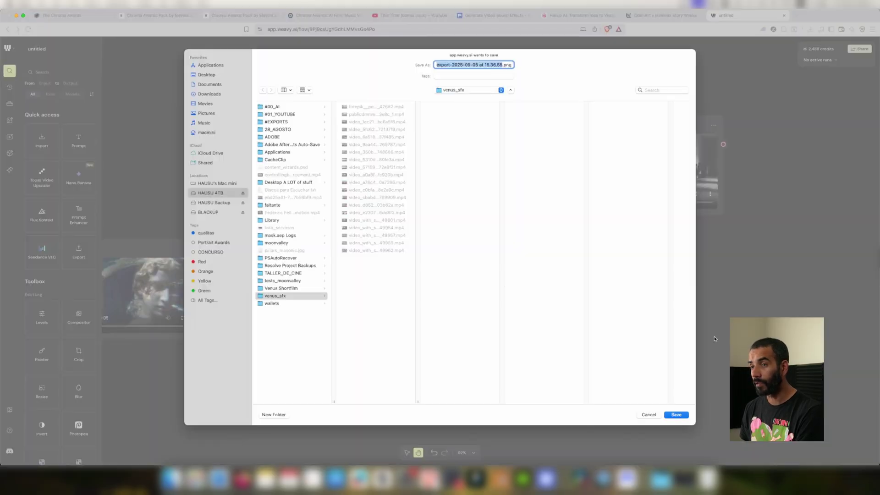
pyautogui.press('Return')
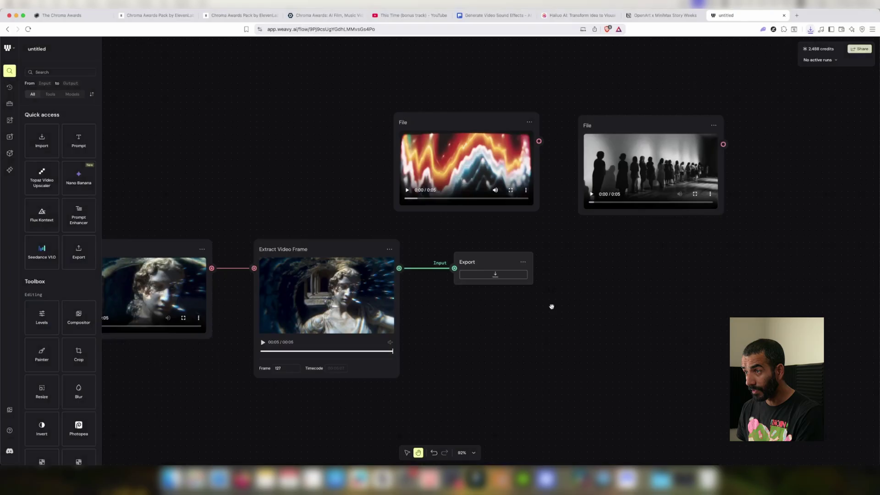
pyautogui.hscroll(3, 550, 305)
pyautogui.click(810, 29)
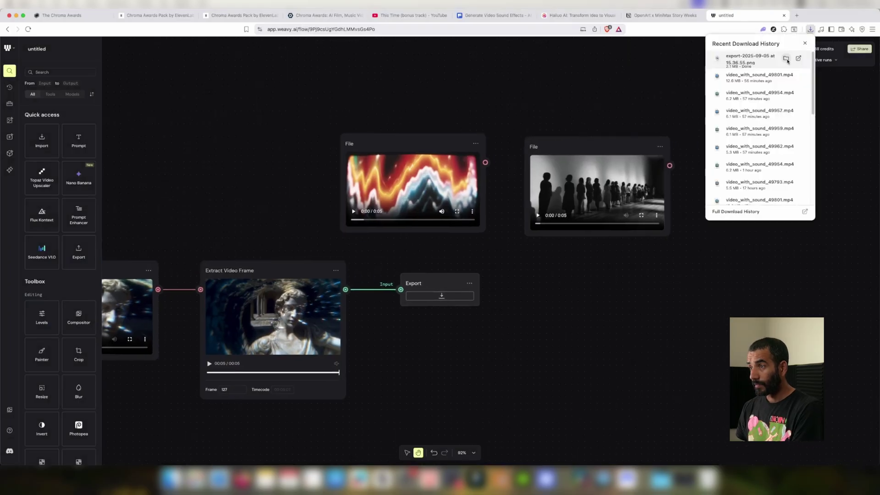
pyautogui.click(785, 60)
# - Drop the exported statue frame PNG onto the canvas below Extract Video Frame
pyautogui.moveTo(219, 168); pyautogui.dragTo(568, 312)
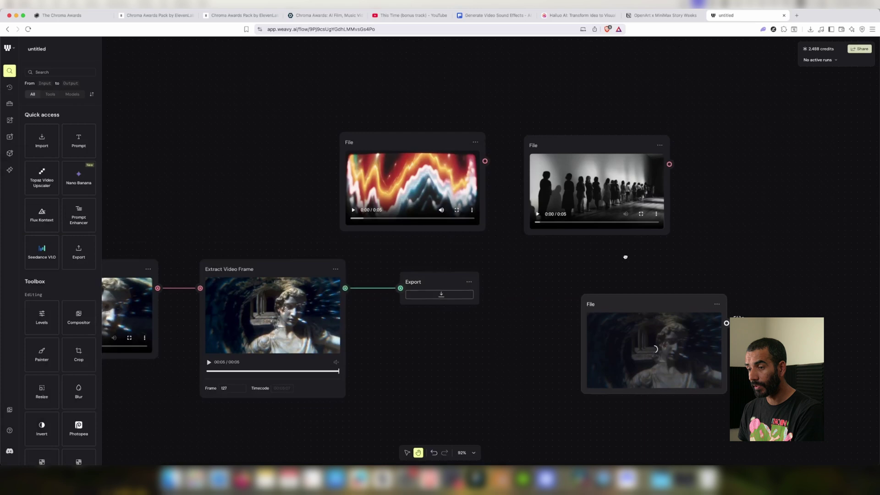
pyautogui.scroll(-5, 625, 255)
pyautogui.hscroll(-4, 560, 426)
pyautogui.scroll(-3, 618, 344)
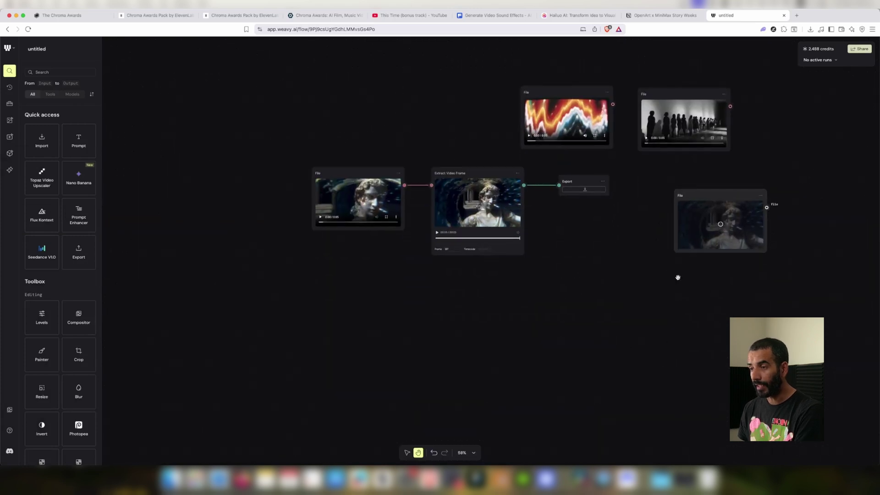
pyautogui.moveTo(712, 210); pyautogui.dragTo(580, 245)
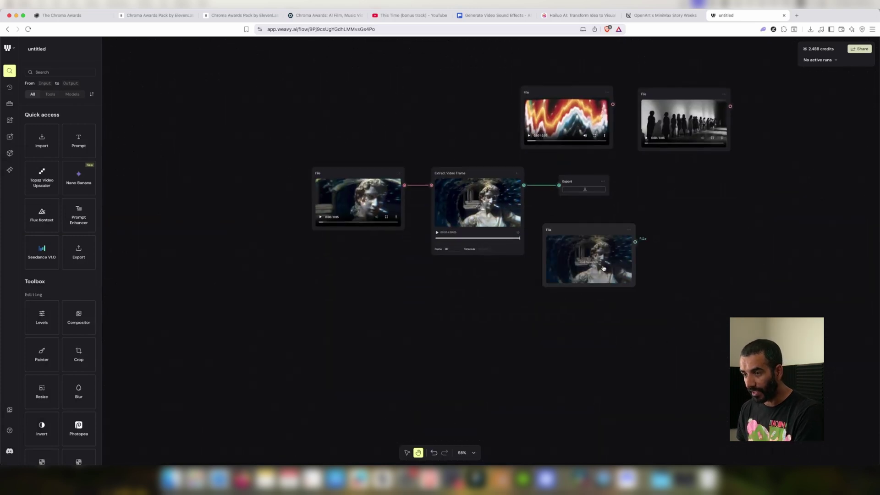
pyautogui.scroll(4, 617, 307)
pyautogui.scroll(3, 550, 317)
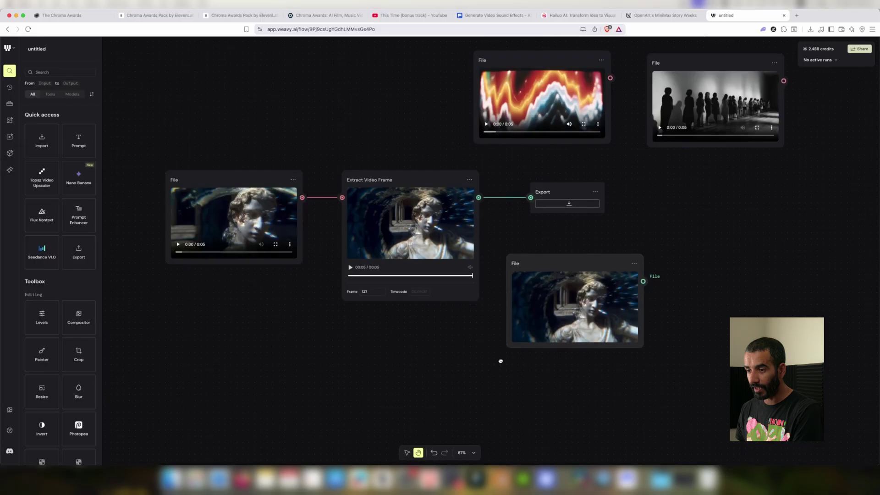
# - Arrange the statue and waveform frame image nodes side by side
pyautogui.moveTo(753, 276); pyautogui.dragTo(561, 356)
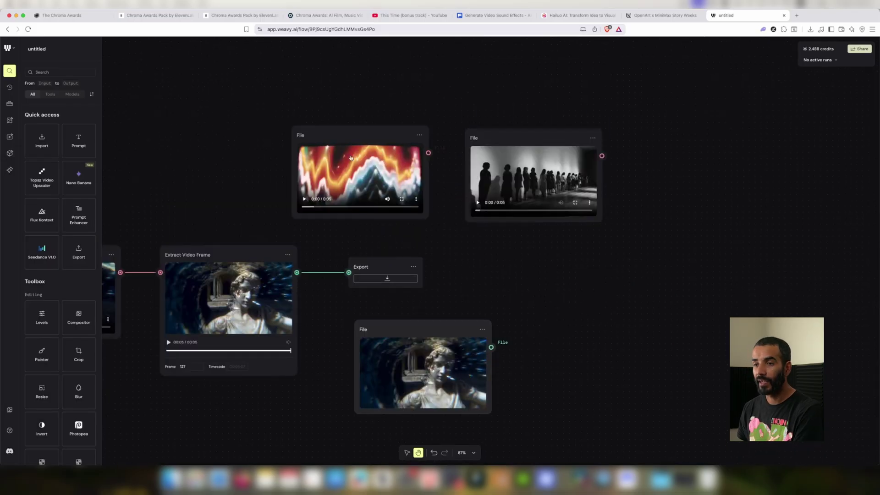
pyautogui.scroll(-3, 544, 348)
pyautogui.scroll(1, 542, 348)
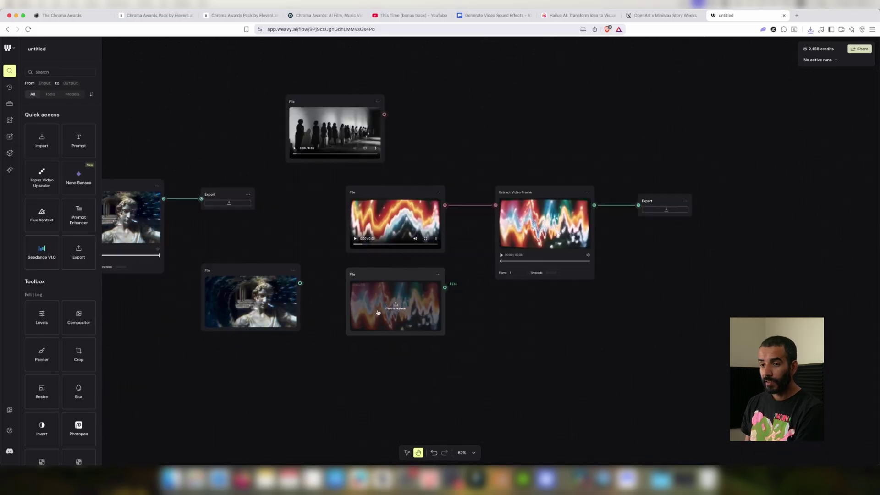
pyautogui.moveTo(378, 313)
pyautogui.mouseDown()
pyautogui.moveTo(368, 347)
pyautogui.moveTo(385, 318)
pyautogui.moveTo(376, 318)
pyautogui.mouseUp()
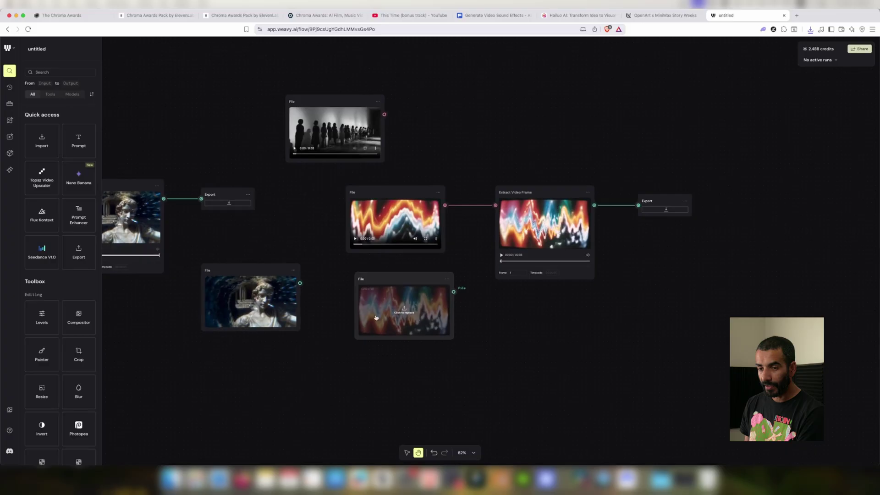
pyautogui.moveTo(251, 300); pyautogui.dragTo(251, 315)
pyautogui.moveTo(405, 318); pyautogui.dragTo(392, 325)
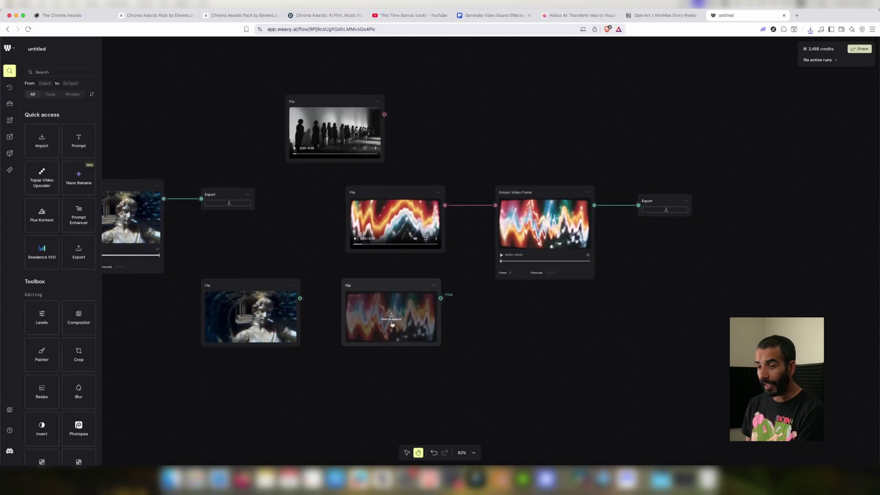
pyautogui.scroll(-5, 392, 324)
pyautogui.hscroll(-5, 392, 325)
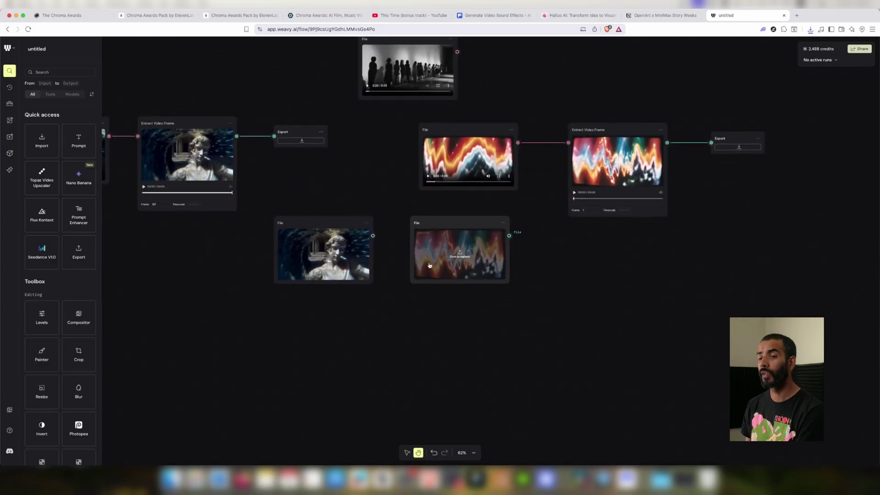
pyautogui.scroll(-3, 543, 274)
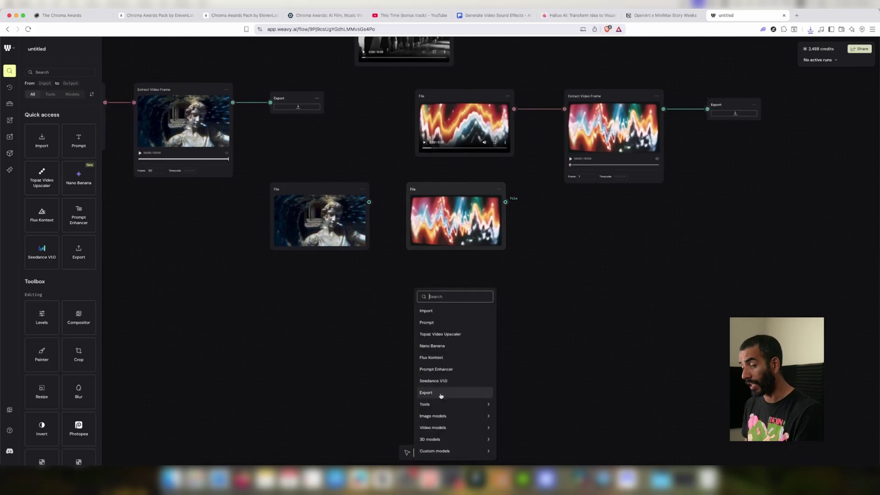
# - Show the Video models > Generate from text or image list, including Kling 2.1 First & Last Frame
pyautogui.moveTo(442, 401)
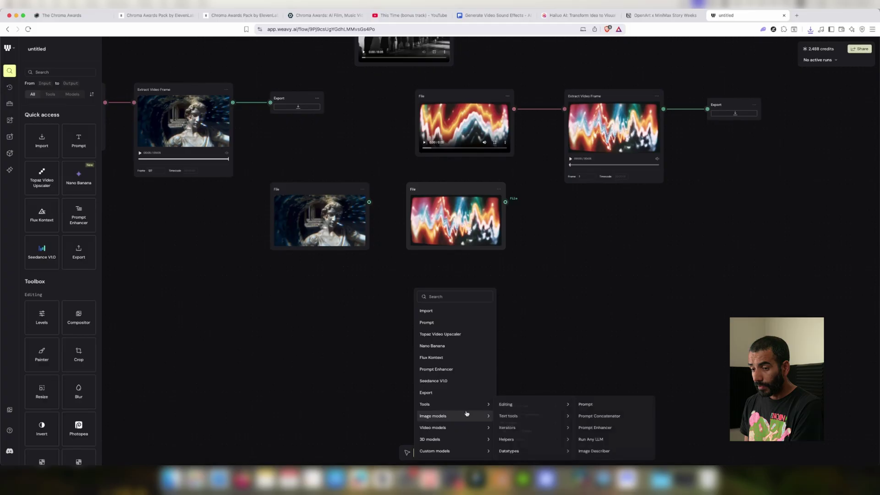
pyautogui.moveTo(466, 414)
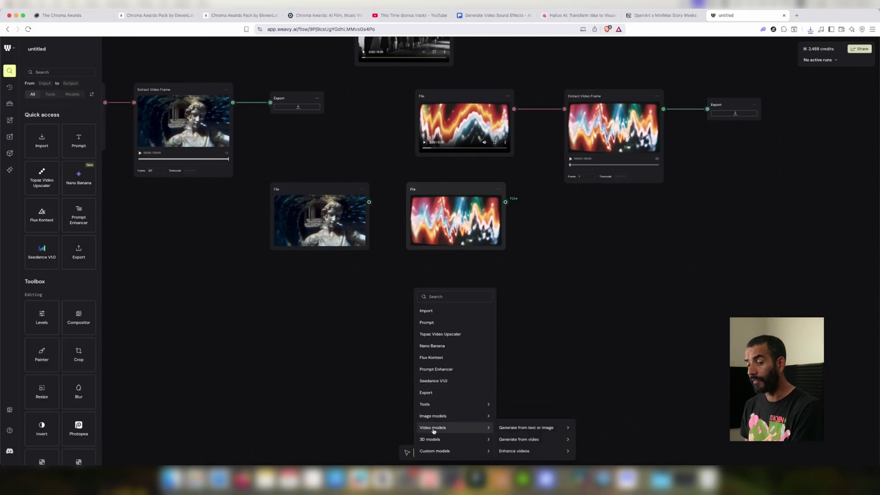
pyautogui.moveTo(517, 430)
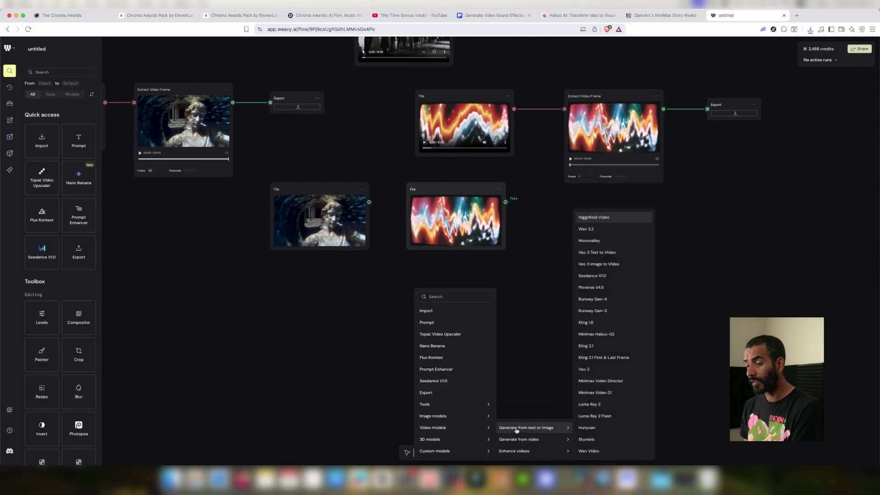
# - Add a Kling 2.1 First & Last Frame node with the statue and wave image nodes stacked beside it
pyautogui.click(619, 358)
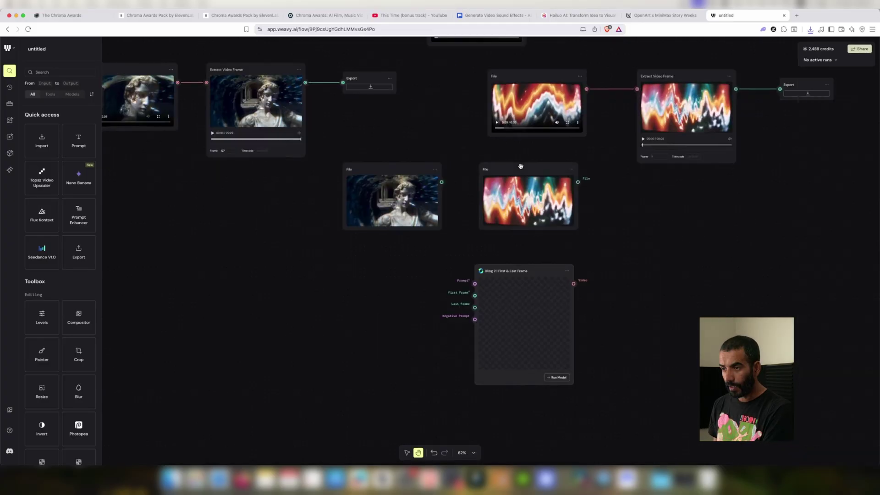
pyautogui.moveTo(504, 171)
pyautogui.mouseDown()
pyautogui.moveTo(583, 167)
pyautogui.moveTo(498, 181)
pyautogui.mouseUp()
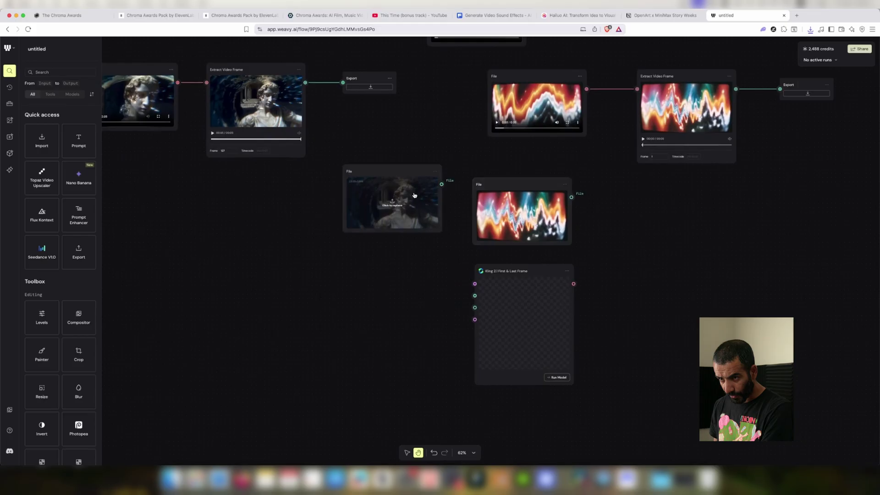
pyautogui.moveTo(415, 202); pyautogui.dragTo(373, 282)
pyautogui.moveTo(546, 214); pyautogui.dragTo(370, 363)
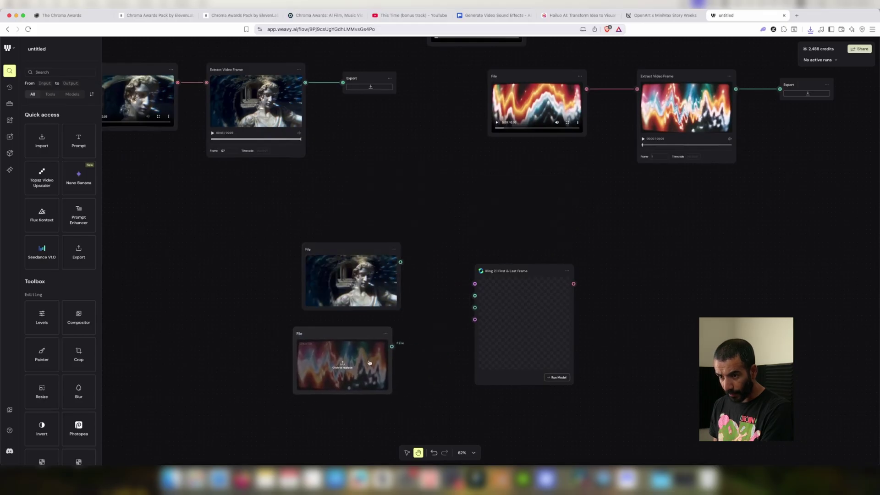
pyautogui.moveTo(532, 360); pyautogui.dragTo(492, 349)
pyautogui.click(650, 289)
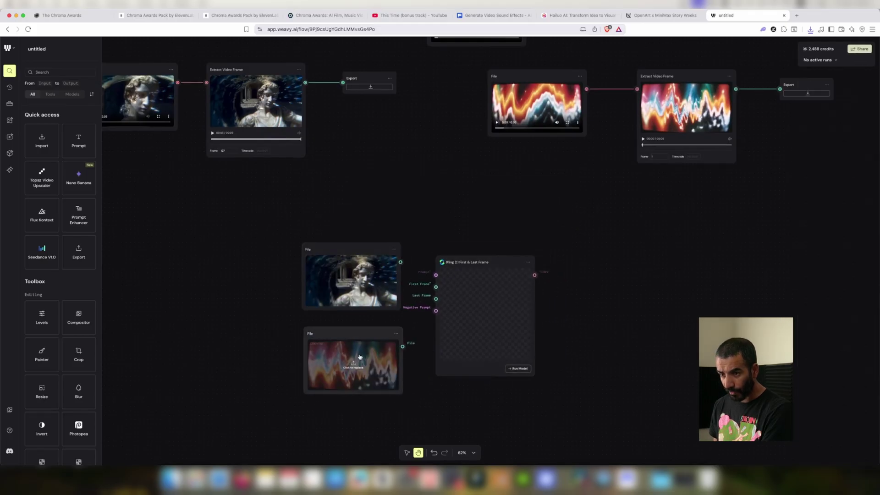
# - Connect the statue image to Kling's First Frame and the wave image to its Last Frame
pyautogui.hscroll(-2, 270, 67)
pyautogui.scroll(4, 512, 210)
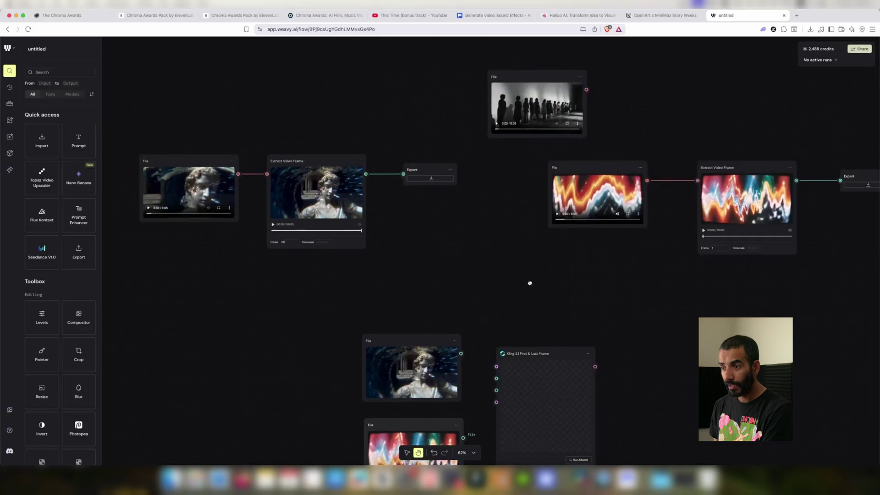
pyautogui.scroll(-5, 529, 281)
pyautogui.scroll(4, 329, 177)
pyautogui.scroll(-3, 412, 249)
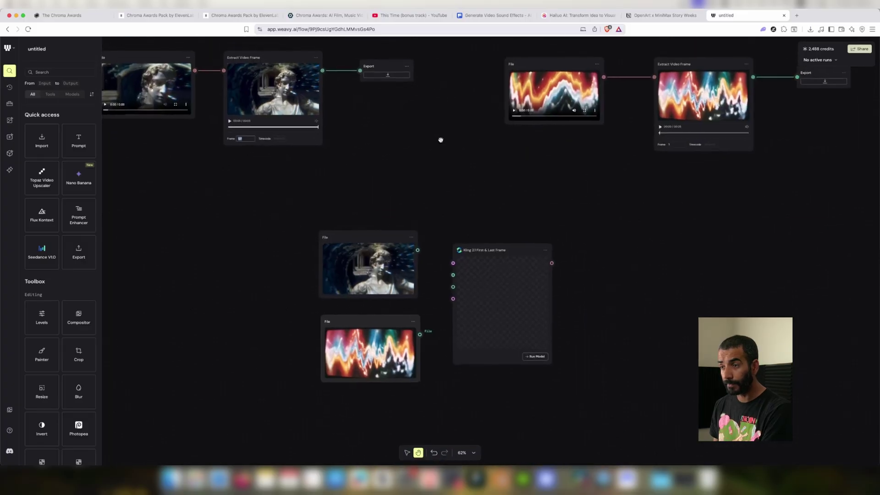
pyautogui.scroll(-3, 475, 163)
pyautogui.hscroll(-3, 639, 270)
pyautogui.scroll(3, 644, 275)
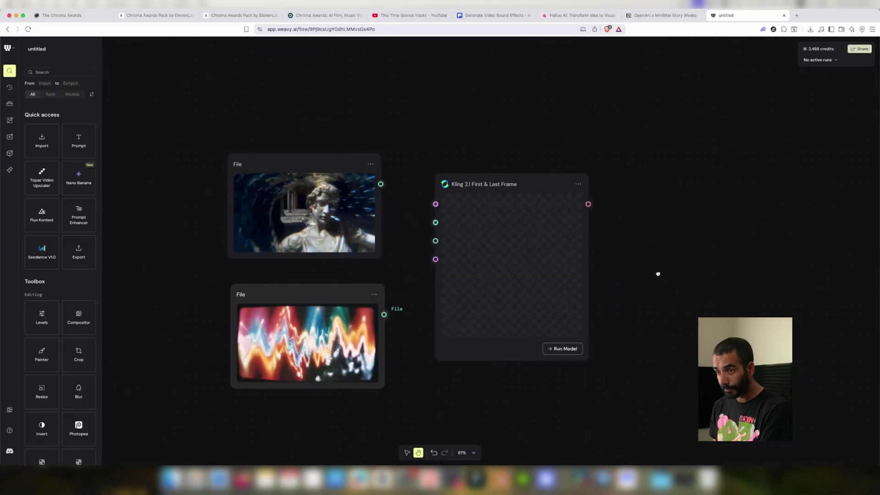
pyautogui.scroll(-2, 688, 252)
pyautogui.hscroll(-2, 687, 252)
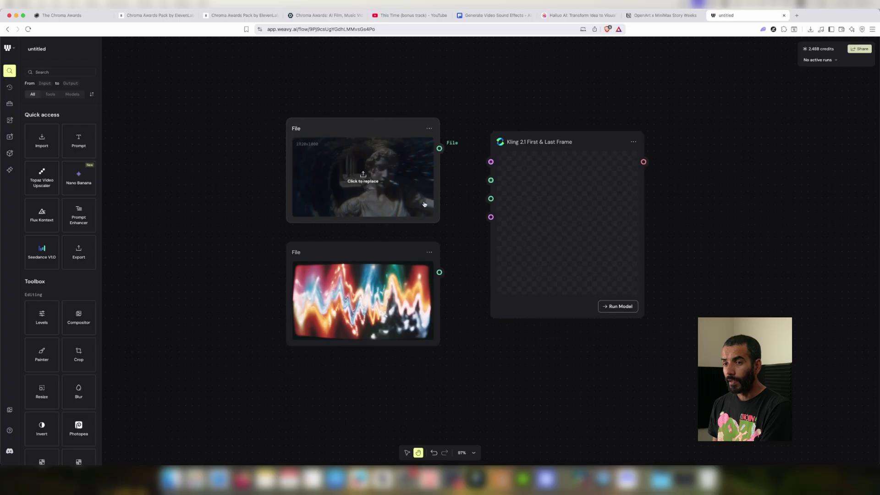
pyautogui.hscroll(2, 415, 141)
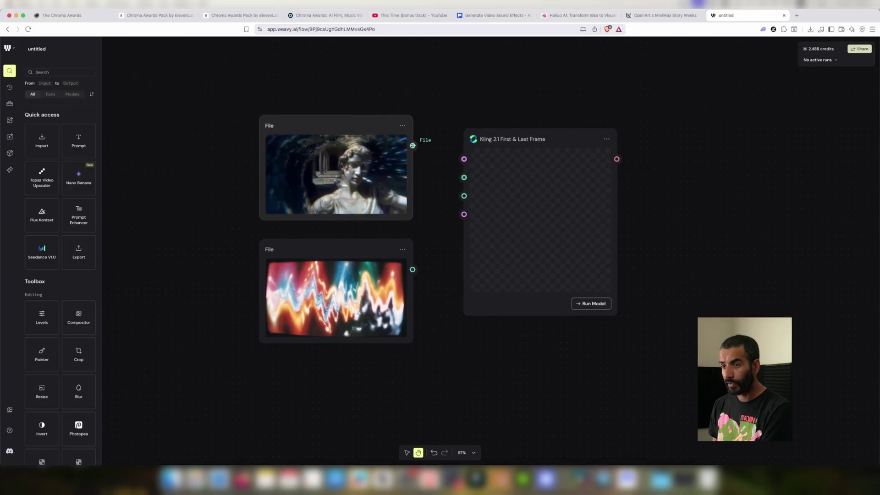
pyautogui.moveTo(412, 146); pyautogui.dragTo(463, 176)
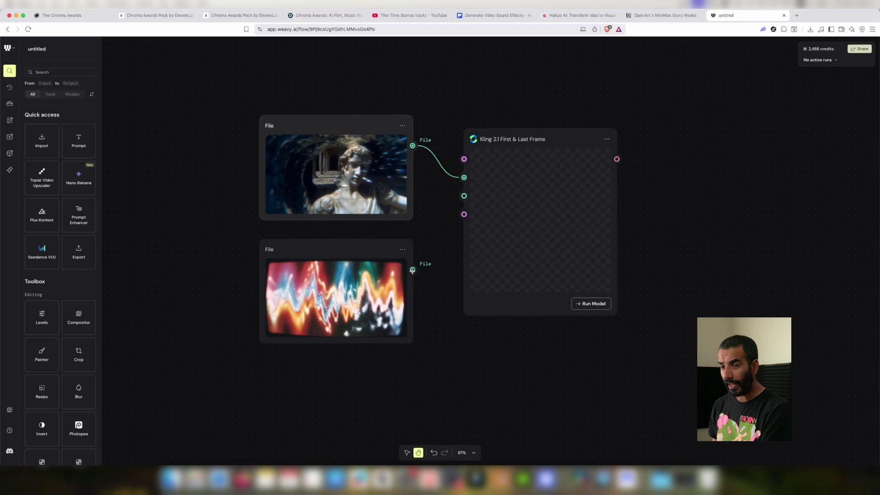
pyautogui.moveTo(412, 270); pyautogui.dragTo(464, 196)
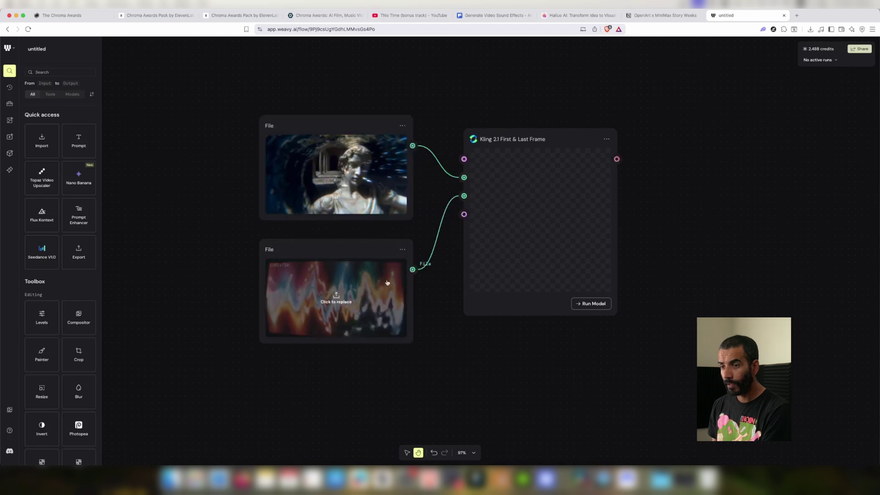
# - Add a Prompt node above the images reading 'creative warp zoom transition from the warping statue to the colors frequency'
pyautogui.scroll(3, 391, 178)
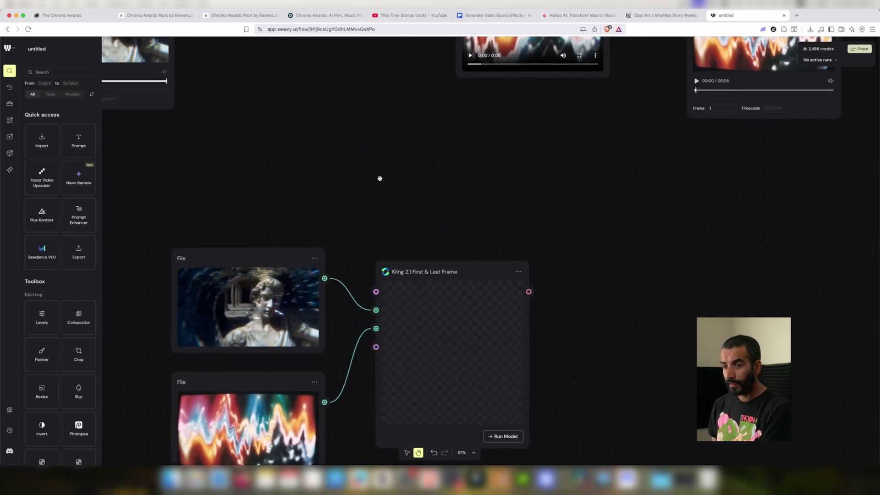
pyautogui.scroll(-1, 380, 178)
pyautogui.doubleClick(389, 158)
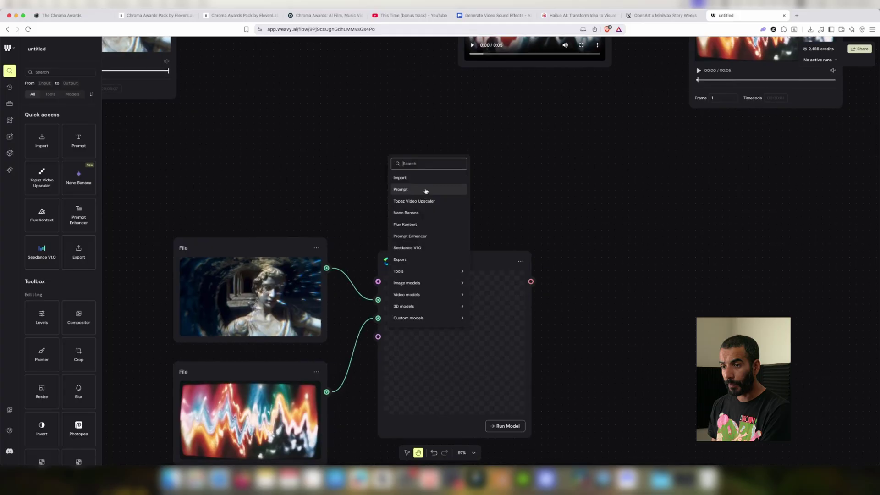
pyautogui.click(426, 191)
pyautogui.moveTo(419, 142); pyautogui.dragTo(356, 126)
pyautogui.tripleClick(365, 170)
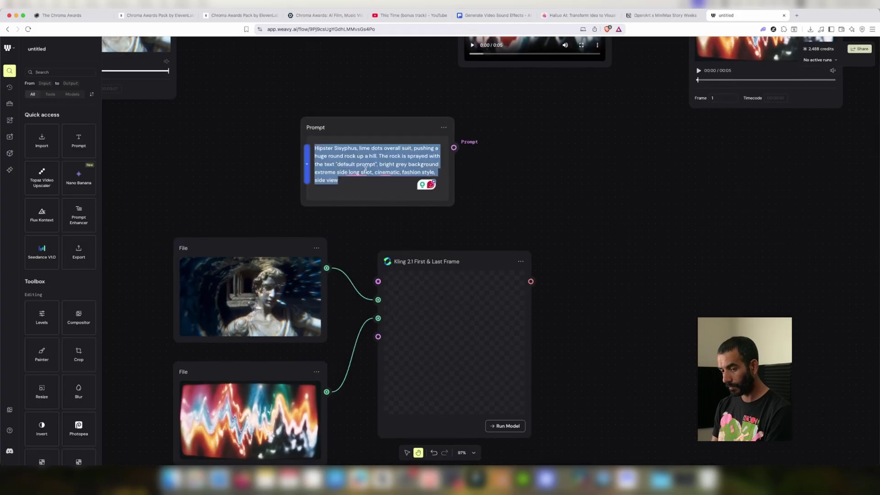
pyautogui.press('BackSpace')
pyautogui.write('creative warp zoom transition')
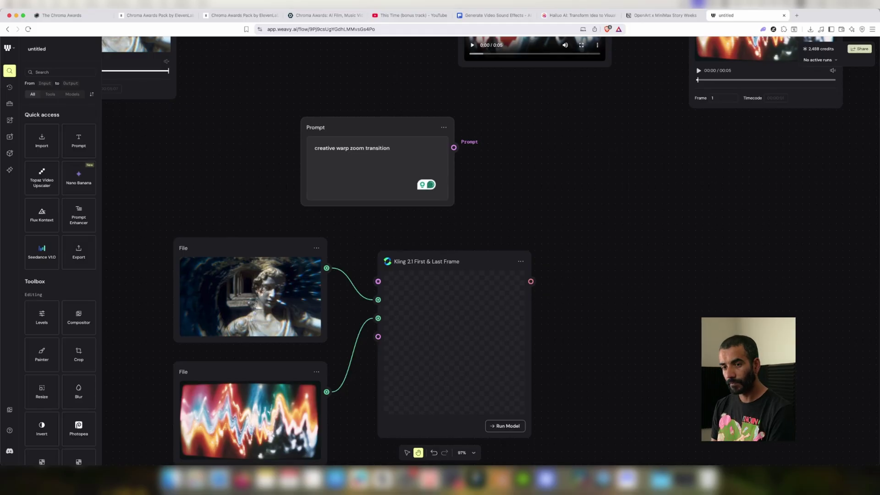
pyautogui.write('from')
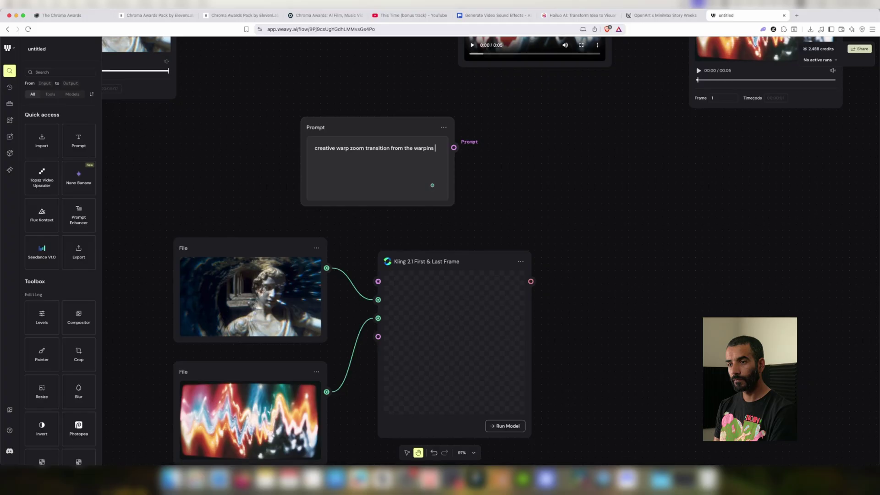
pyautogui.write(' the warping statue to the')
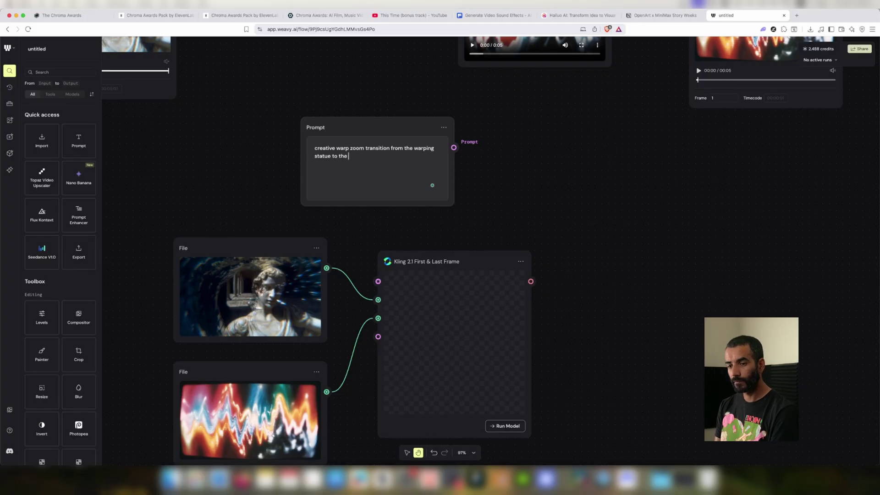
pyautogui.write(' colors frequency')
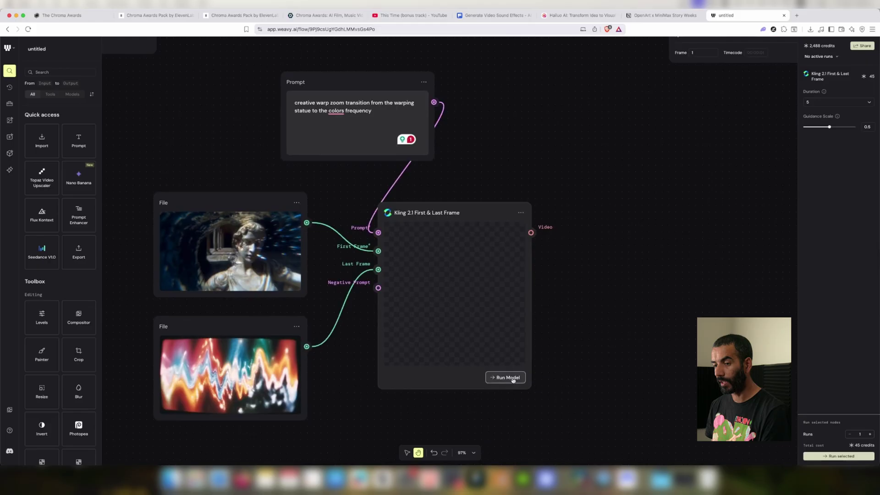
# - Run the Kling node's transition generation, move the Prompt node left, and show Kling's settings
pyautogui.click(512, 377)
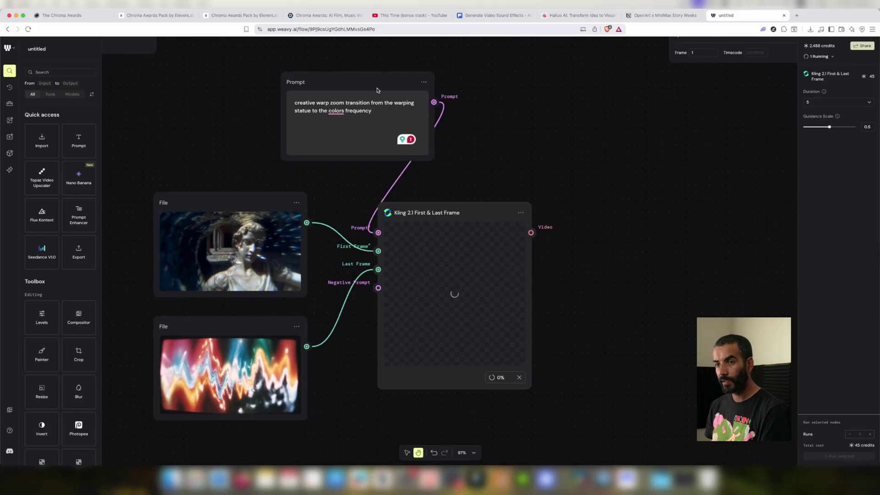
pyautogui.moveTo(370, 82); pyautogui.dragTo(277, 79)
pyautogui.click(463, 325)
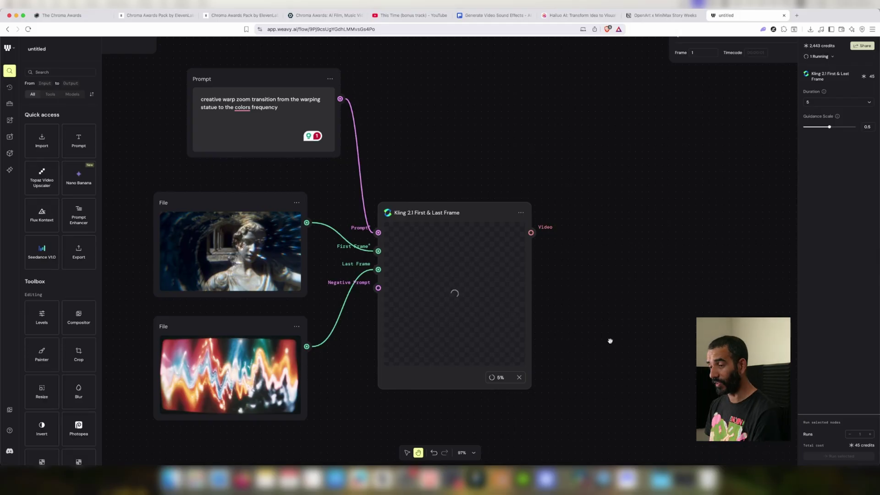
pyautogui.scroll(-1, 505, 275)
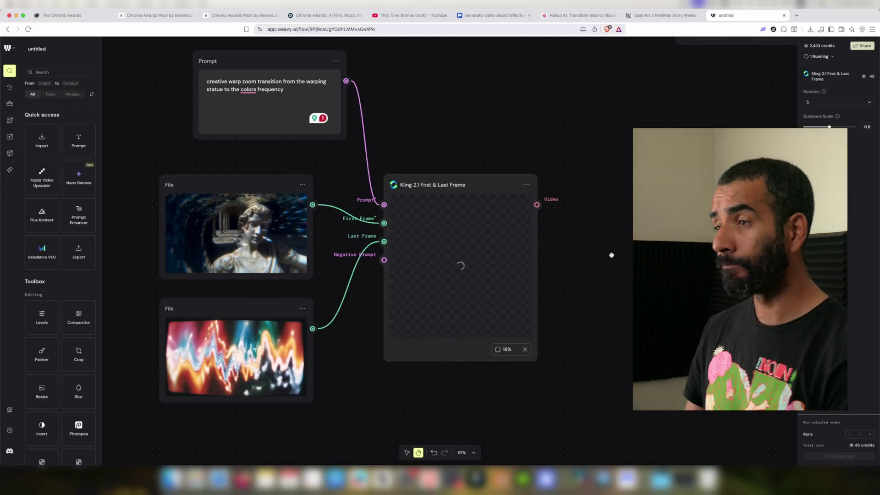
pyautogui.scroll(-5, 611, 255)
# - Pan to the crowd clip and bring up the add-node menu's Video models > Generate from video list
pyautogui.moveTo(612, 255); pyautogui.dragTo(533, 292)
pyautogui.scroll(5, 533, 292)
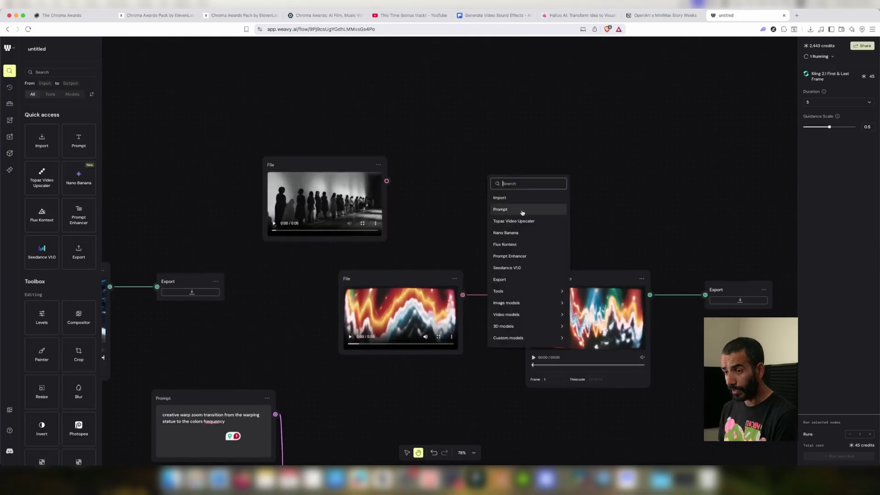
pyautogui.moveTo(537, 315)
pyautogui.moveTo(583, 327)
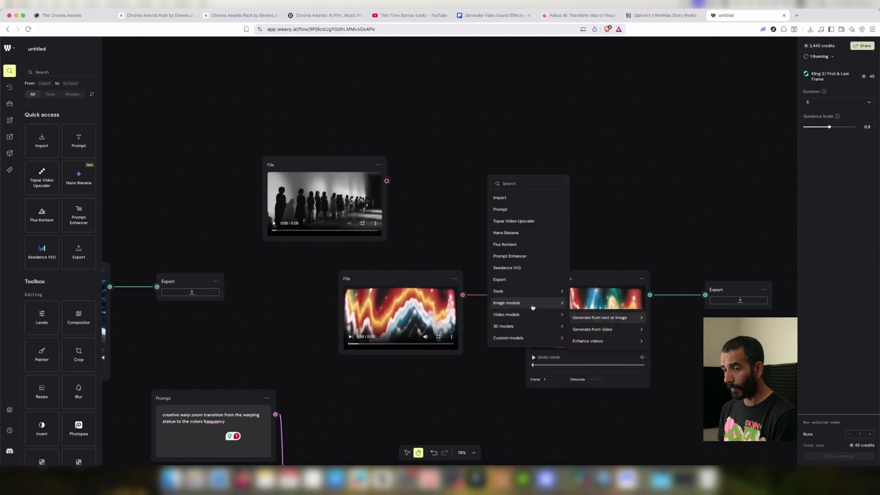
# - Add an Extract Video Frame node above and feed the crowd clip into it
pyautogui.moveTo(550, 291)
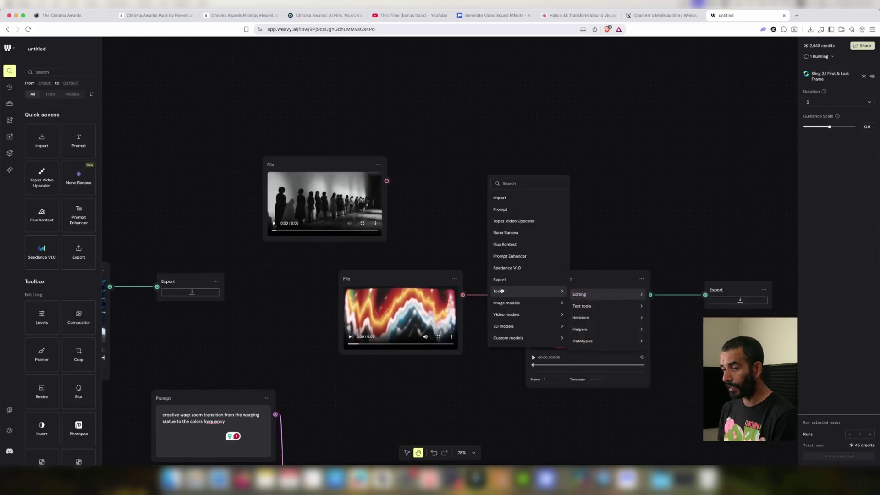
pyautogui.moveTo(596, 295)
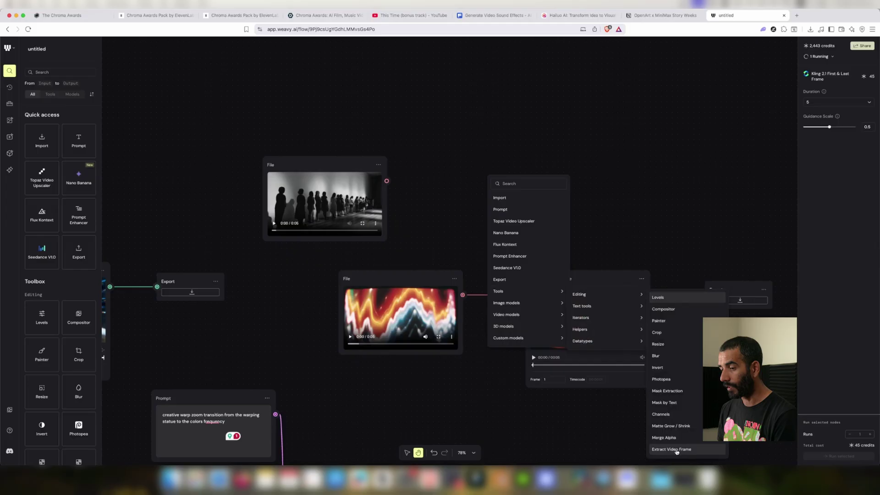
pyautogui.click(680, 449)
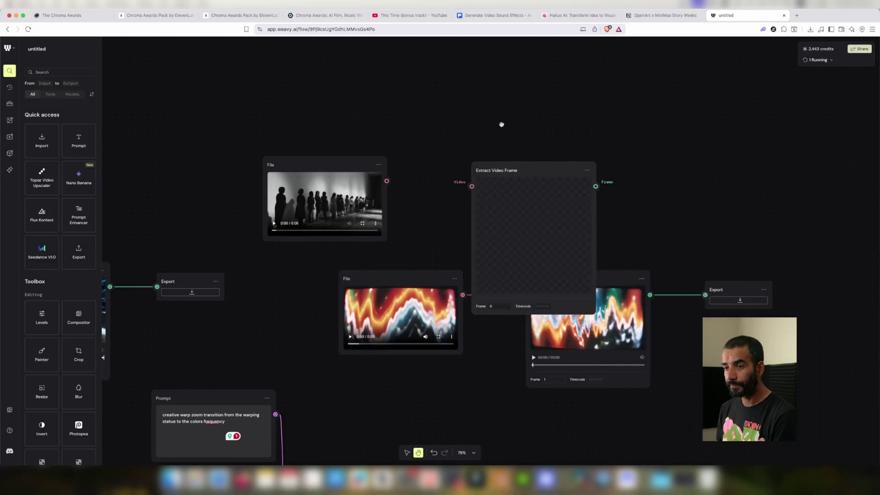
pyautogui.moveTo(504, 169); pyautogui.dragTo(455, 80)
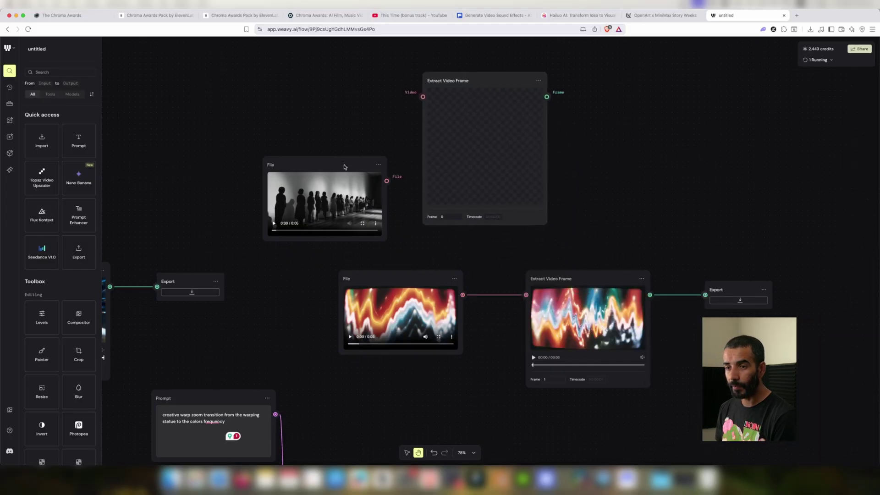
pyautogui.moveTo(345, 167); pyautogui.dragTo(423, 97)
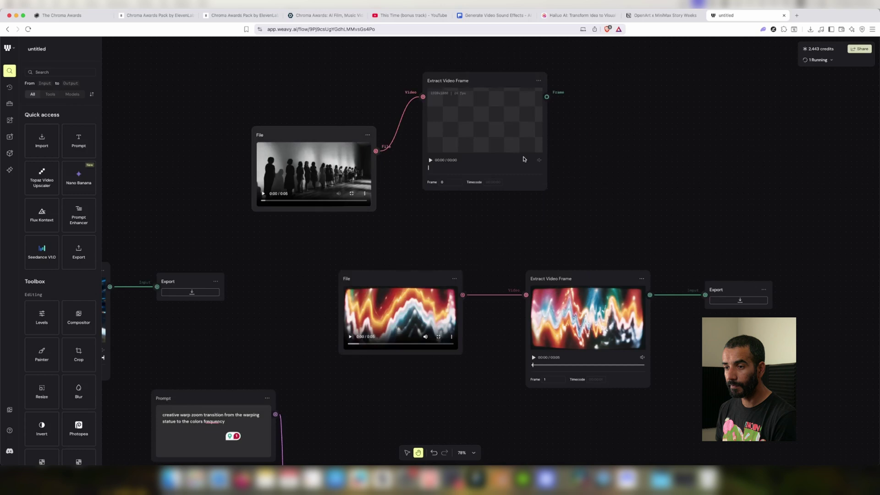
pyautogui.moveTo(495, 75); pyautogui.dragTo(497, 107)
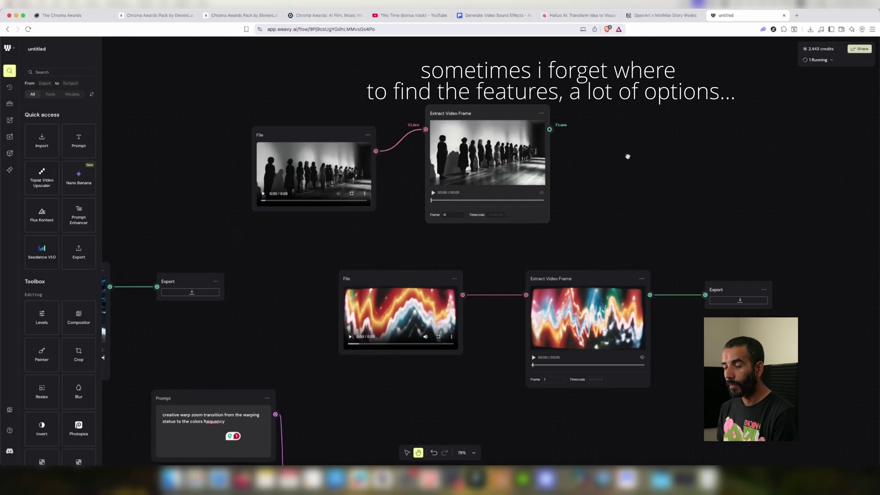
# - Add an Export node for the extracted frame just to the extractor's right
pyautogui.moveTo(626, 164); pyautogui.dragTo(594, 165)
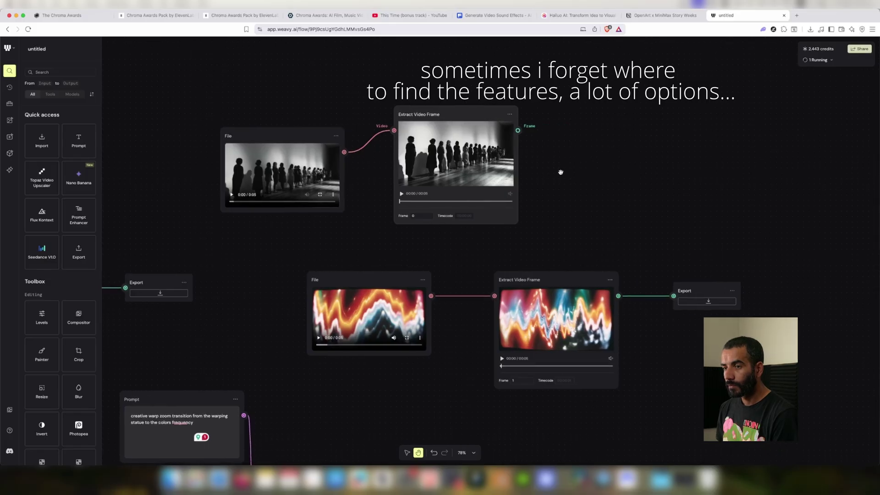
pyautogui.rightClick(571, 165)
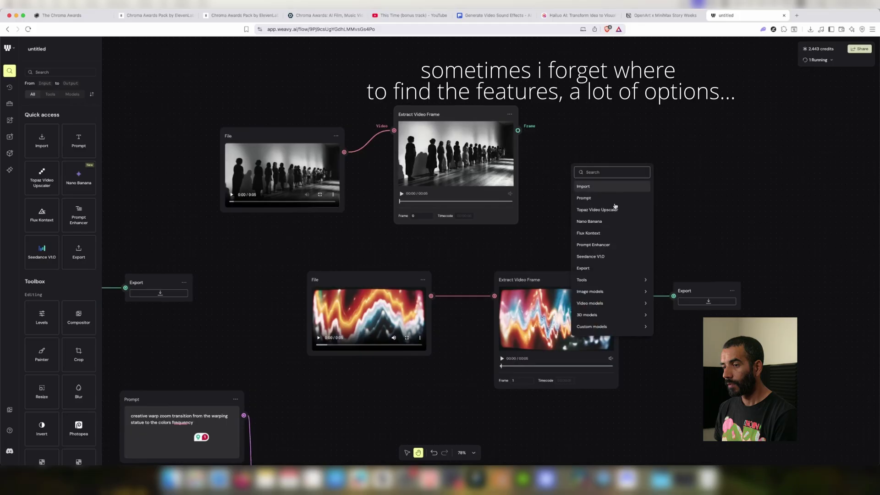
pyautogui.click(608, 274)
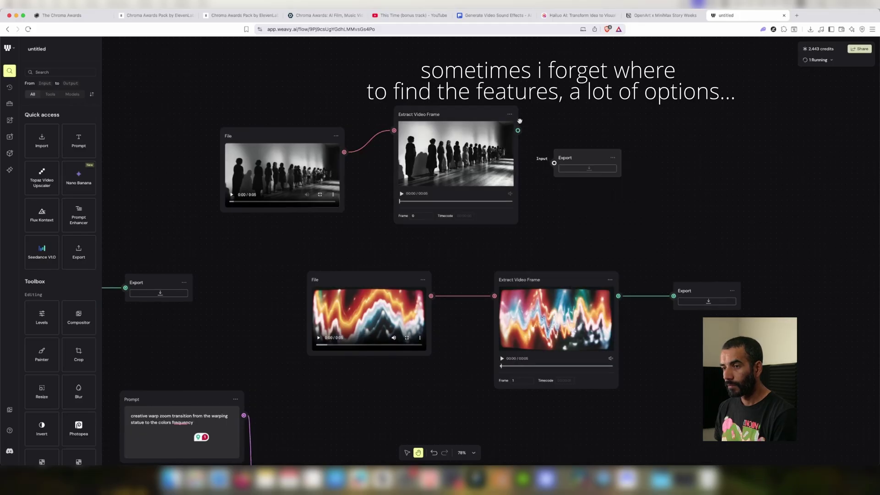
pyautogui.moveTo(577, 158); pyautogui.dragTo(595, 141)
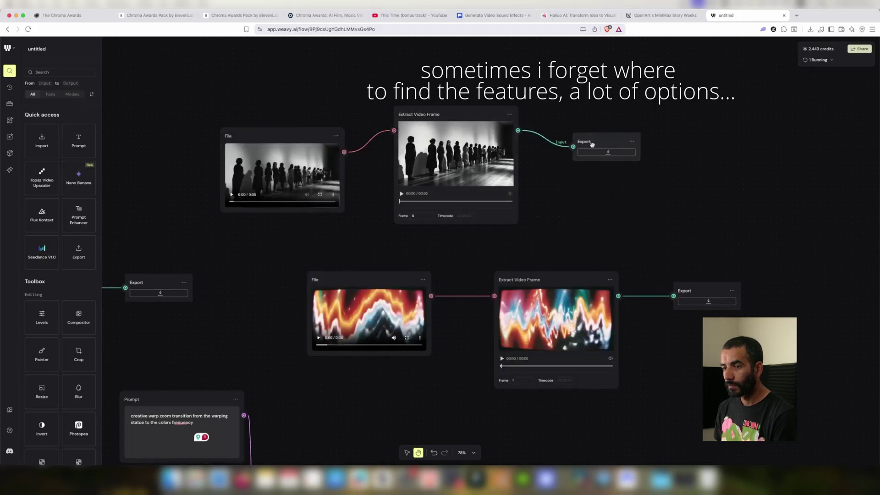
# - Set the top extractor to frame 1 and save that frame as a PNG into venus_sfx
pyautogui.click(424, 218)
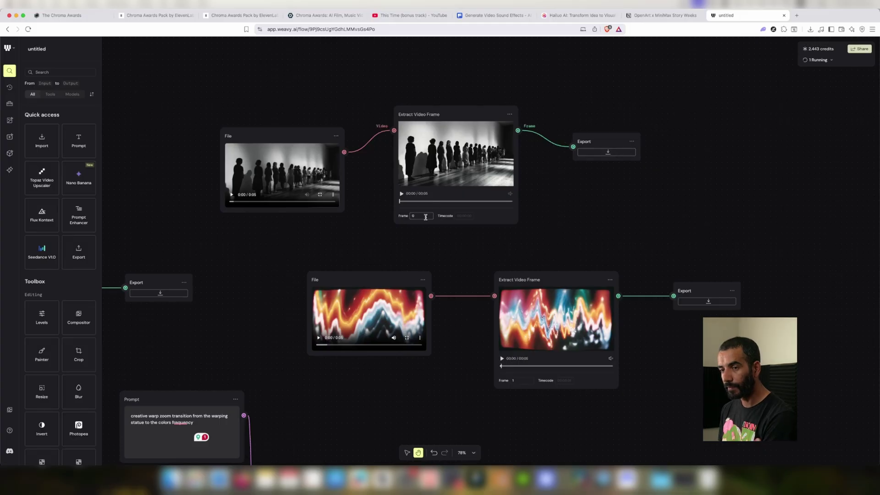
pyautogui.click(426, 217)
pyautogui.write('1')
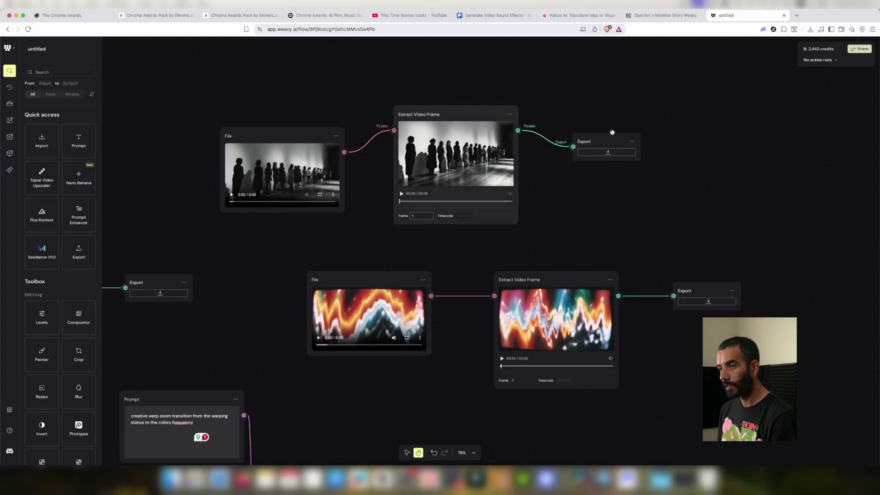
pyautogui.click(608, 151)
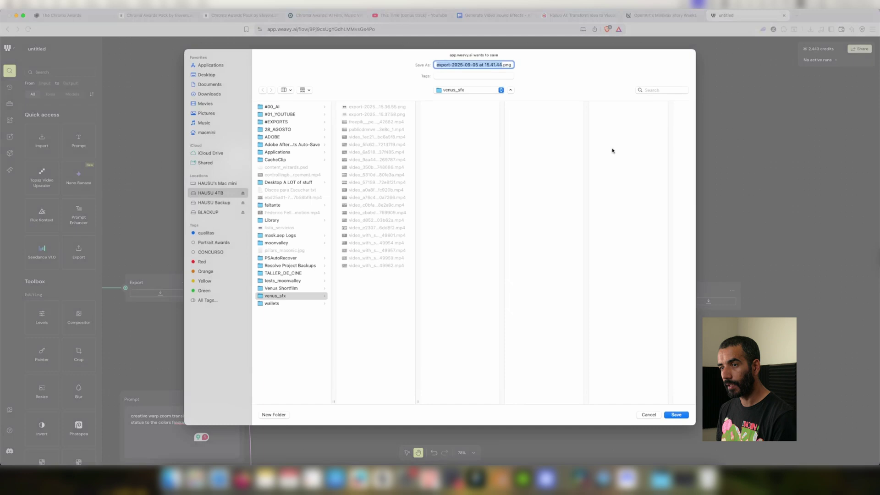
pyautogui.press('Return')
# - Reveal the exported black-and-white PNG in Finder from the recent downloads list
pyautogui.moveTo(695, 188); pyautogui.dragTo(561, 190)
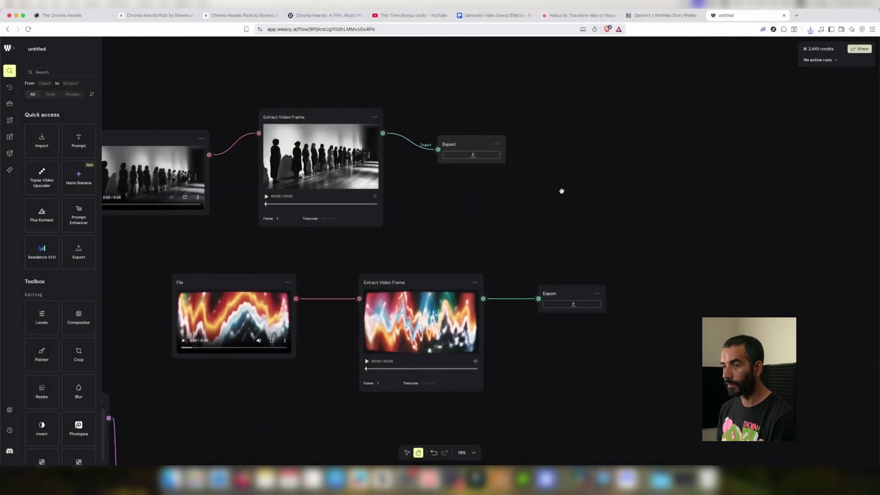
pyautogui.rightClick(567, 189)
pyautogui.click(571, 153)
pyautogui.click(811, 29)
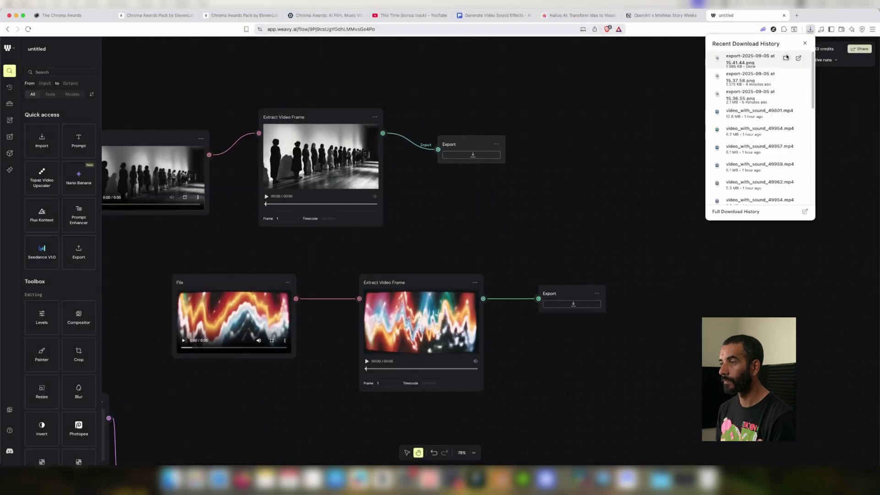
pyautogui.click(786, 57)
pyautogui.moveTo(595, 127); pyautogui.dragTo(521, 183)
# - Move the colourful clip's extractor to its last frame, 124, and save it as a PNG into venus_sfx
pyautogui.scroll(-3, 630, 268)
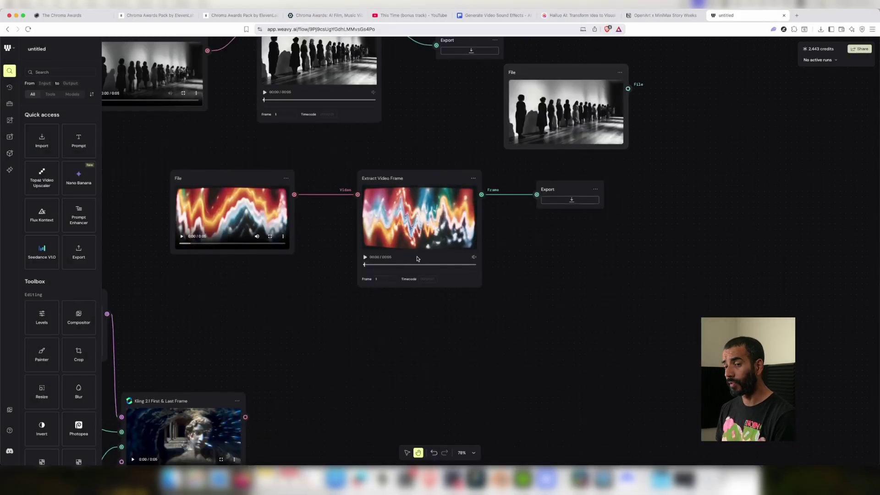
pyautogui.moveTo(365, 266); pyautogui.dragTo(482, 267)
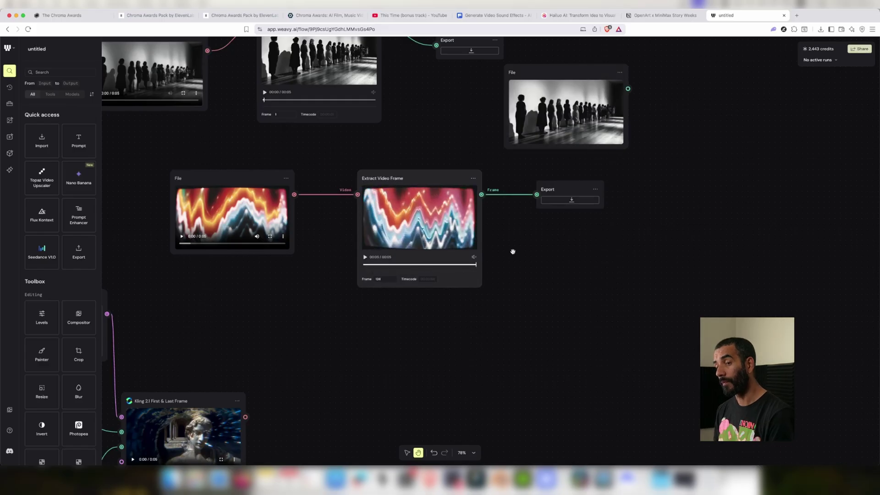
pyautogui.click(574, 199)
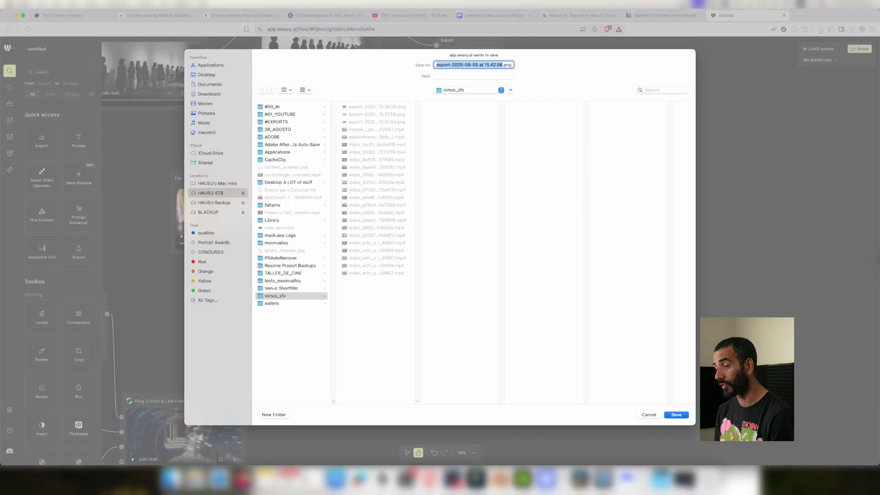
pyautogui.click(676, 415)
# - Reveal the new last-frame PNG in Finder from recent downloads, then return to Weavy
pyautogui.moveTo(713, 247); pyautogui.dragTo(711, 335)
pyautogui.click(820, 29)
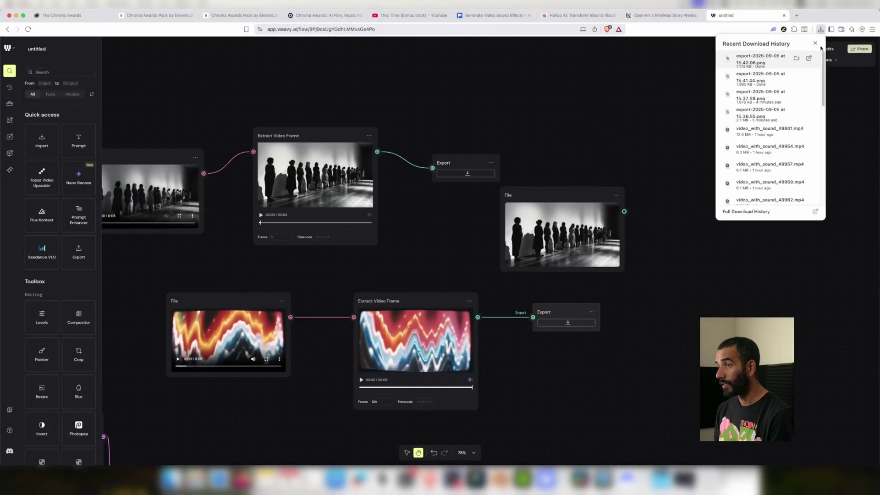
pyautogui.click(797, 58)
pyautogui.click(708, 236)
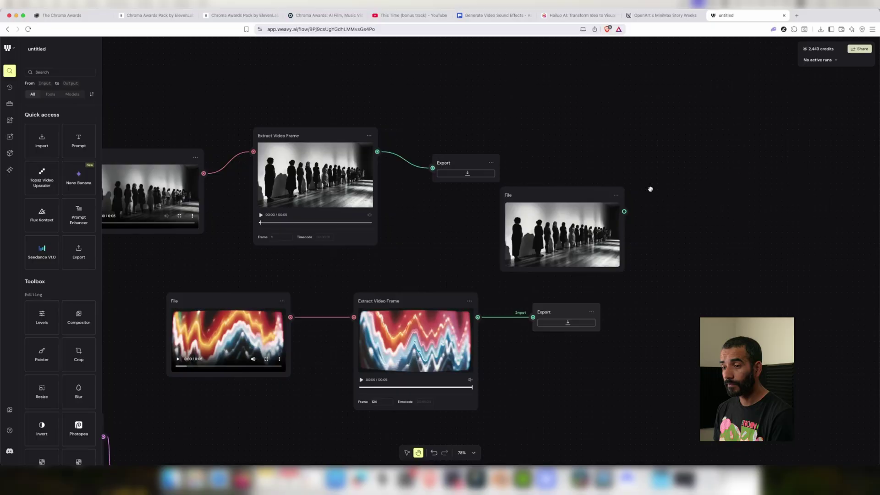
# - Drop the last-frame PNG onto the canvas and stack the colourful image under the black-and-white one
pyautogui.press('super+Tab')
pyautogui.moveTo(466, 297); pyautogui.dragTo(709, 211)
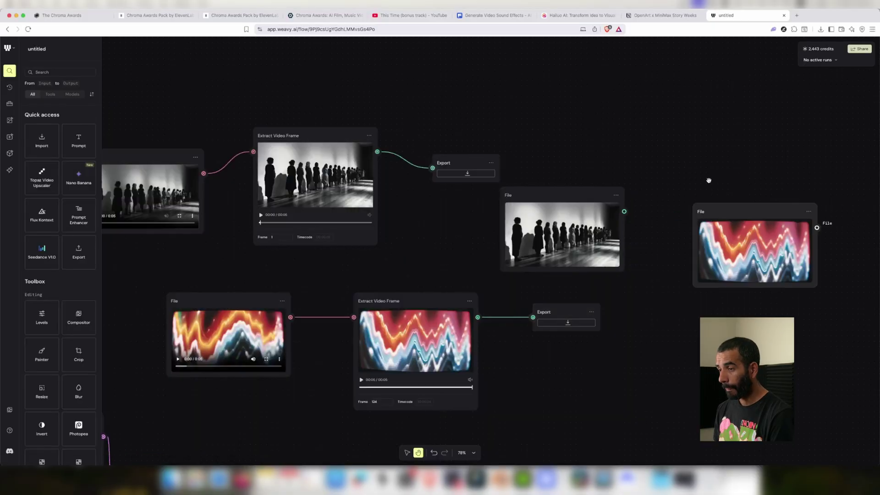
pyautogui.moveTo(709, 180); pyautogui.dragTo(585, 68)
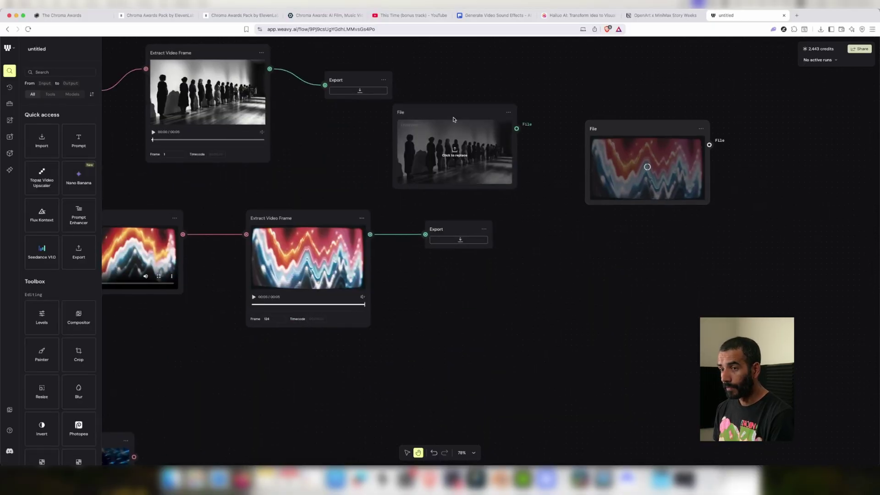
pyautogui.moveTo(453, 119); pyautogui.dragTo(613, 52)
pyautogui.scroll(5, 631, 316)
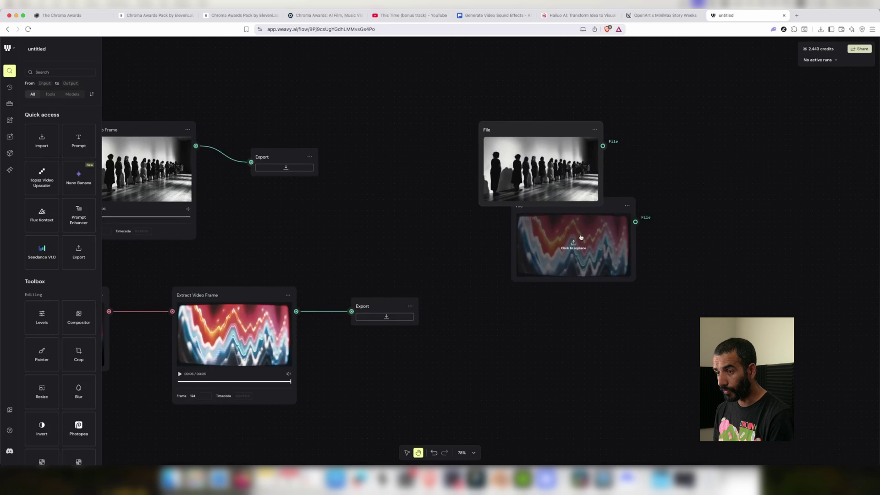
pyautogui.moveTo(582, 238); pyautogui.dragTo(547, 262)
pyautogui.moveTo(680, 249); pyautogui.dragTo(423, 281)
# - Add a Kling 2.1 First & Last Frame node with the black-and-white image as First Frame and the colourful one as Last Frame
pyautogui.rightClick(490, 249)
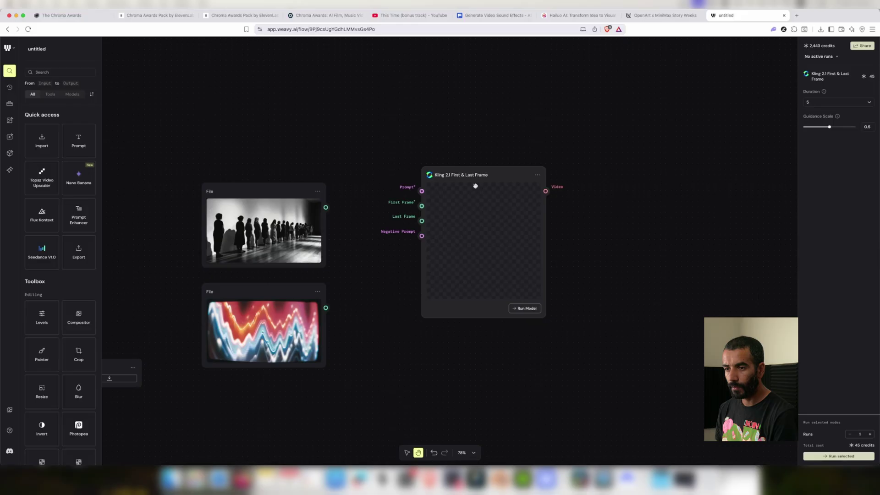
pyautogui.hscroll(-3, 463, 206)
pyautogui.moveTo(517, 150); pyautogui.dragTo(504, 194)
pyautogui.moveTo(398, 180); pyautogui.dragTo(481, 222)
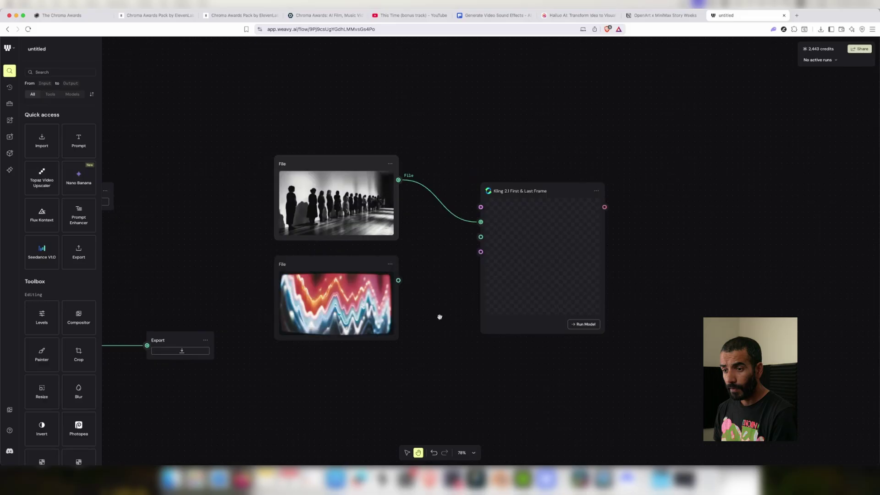
pyautogui.moveTo(436, 325); pyautogui.dragTo(538, 323)
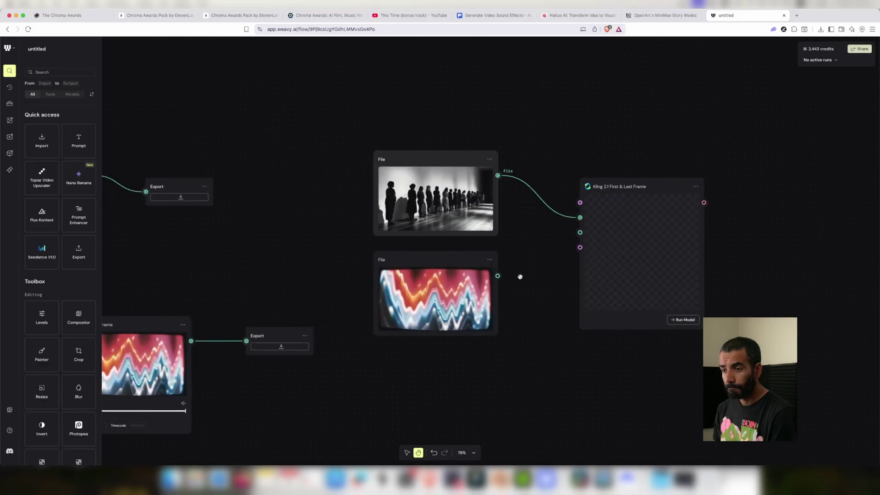
pyautogui.moveTo(498, 276); pyautogui.dragTo(580, 233)
pyautogui.moveTo(646, 146); pyautogui.dragTo(556, 139)
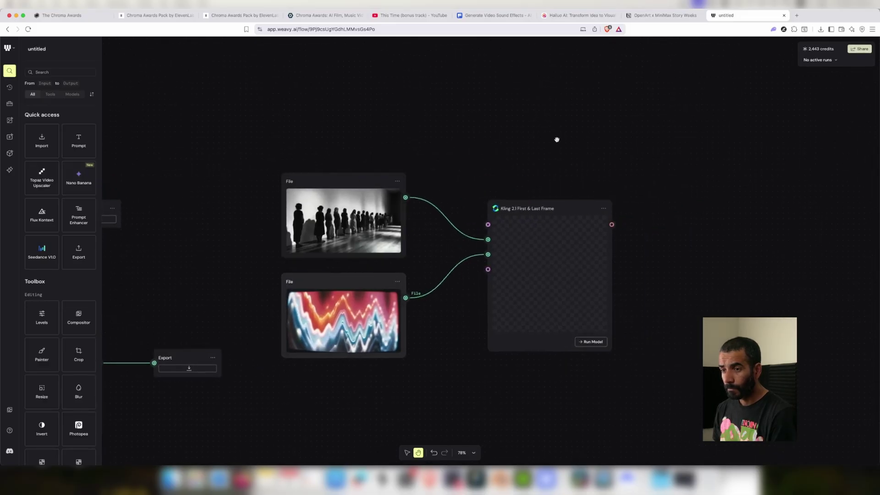
pyautogui.rightClick(477, 123)
# - Duplicate the warp-zoom transition prompt and place the copy above the new Kling node
pyautogui.click(406, 93)
pyautogui.scroll(-10, 477, 104)
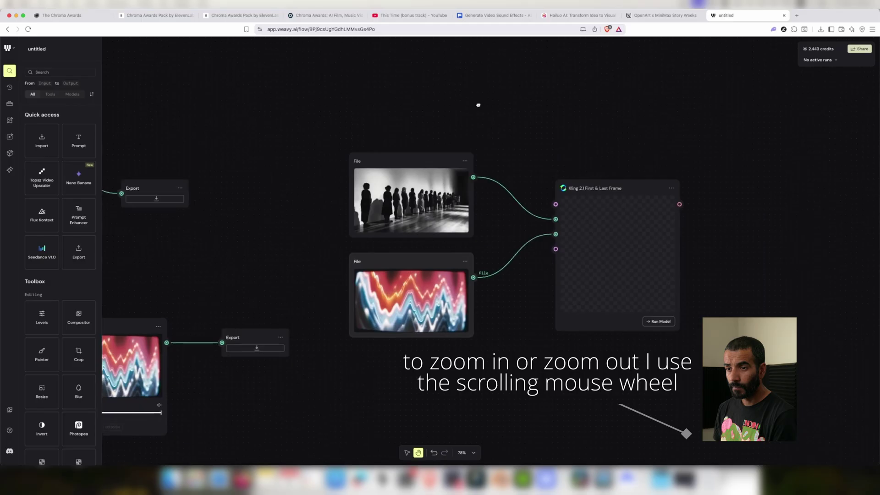
pyautogui.moveTo(383, 174); pyautogui.dragTo(444, 135)
pyautogui.scroll(6, 505, 246)
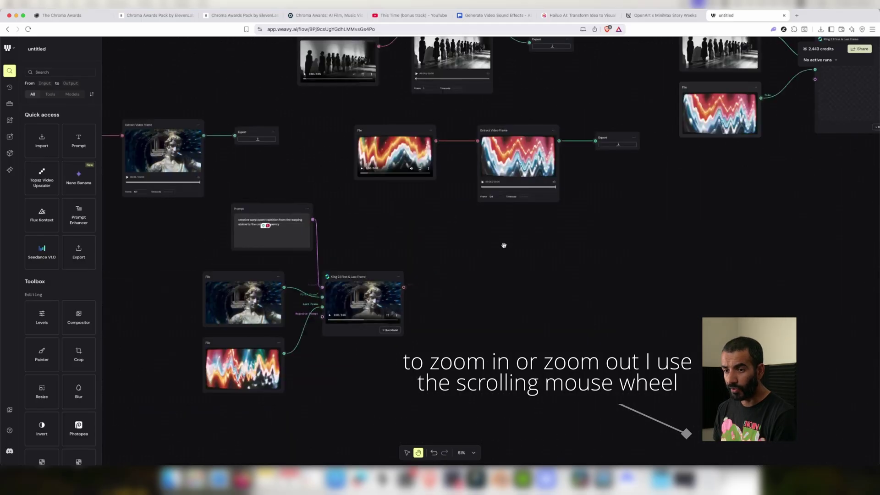
pyautogui.rightClick(314, 209)
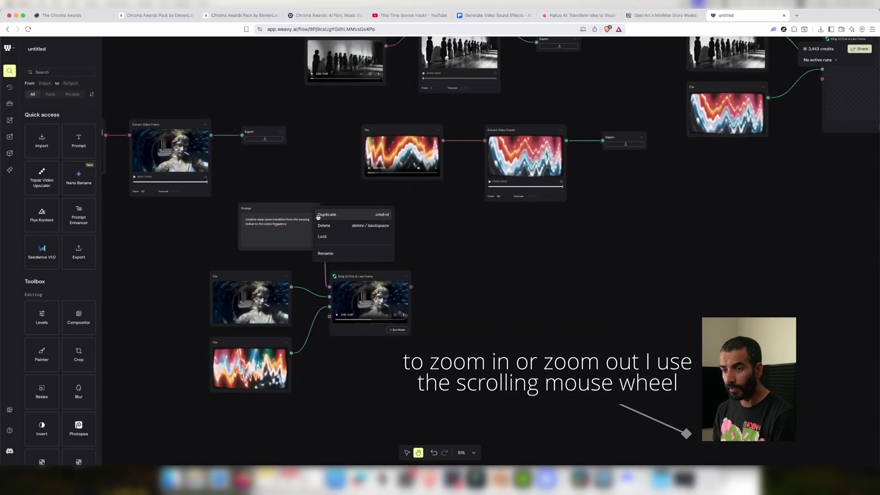
pyautogui.click(323, 214)
pyautogui.moveTo(446, 237); pyautogui.dragTo(770, 239)
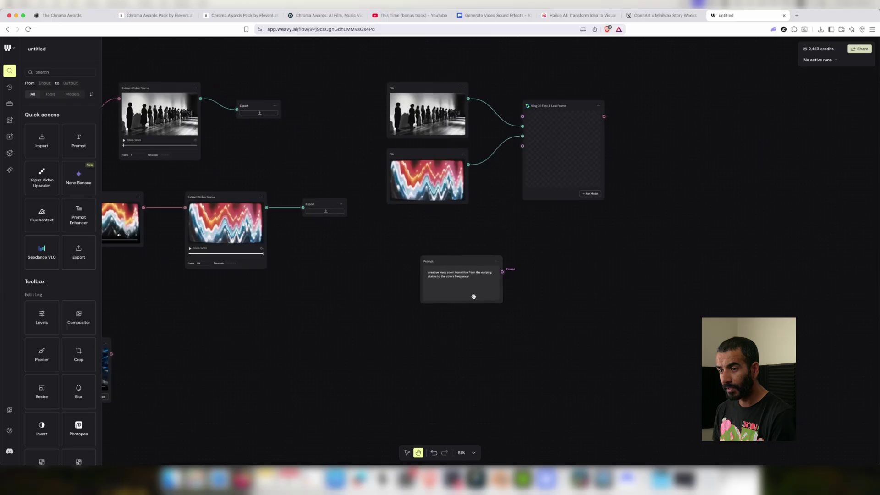
pyautogui.moveTo(641, 253); pyautogui.dragTo(635, 328)
pyautogui.moveTo(454, 336); pyautogui.dragTo(516, 191)
# - Run the second Kling node to generate the crowd-to-waveform transition video
pyautogui.hscroll(2, 511, 248)
pyautogui.scroll(5, 511, 248)
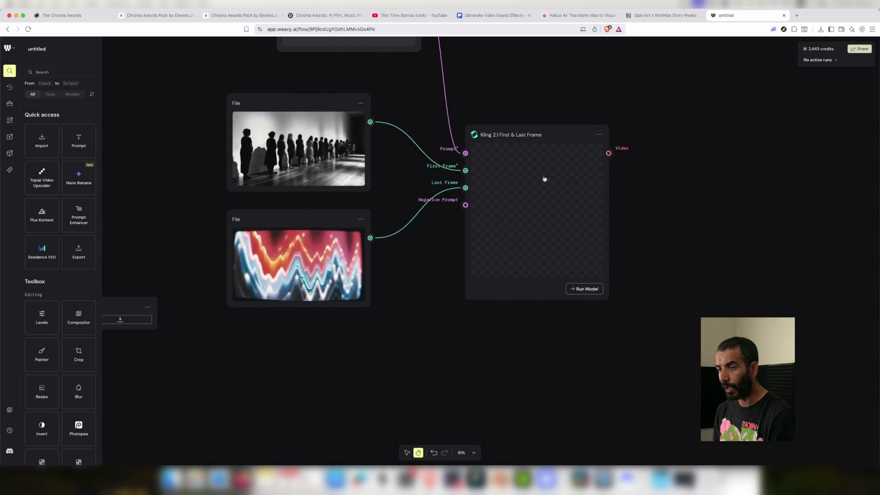
pyautogui.scroll(3, 669, 186)
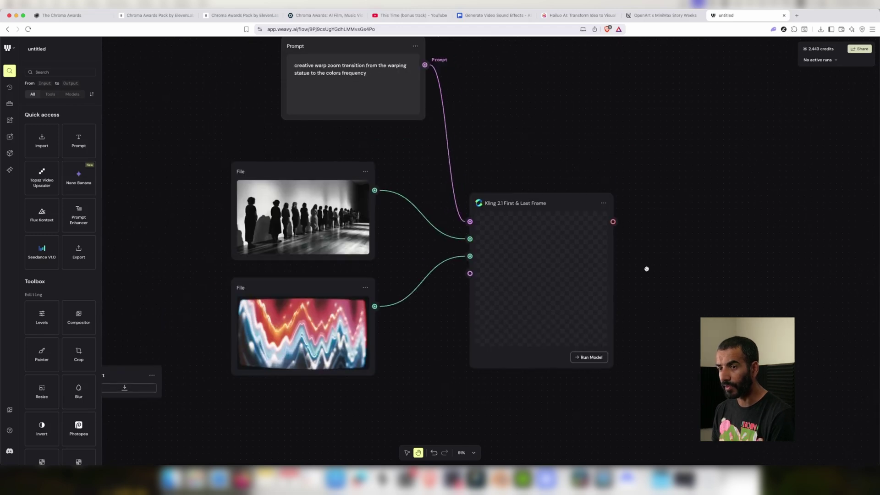
pyautogui.click(590, 358)
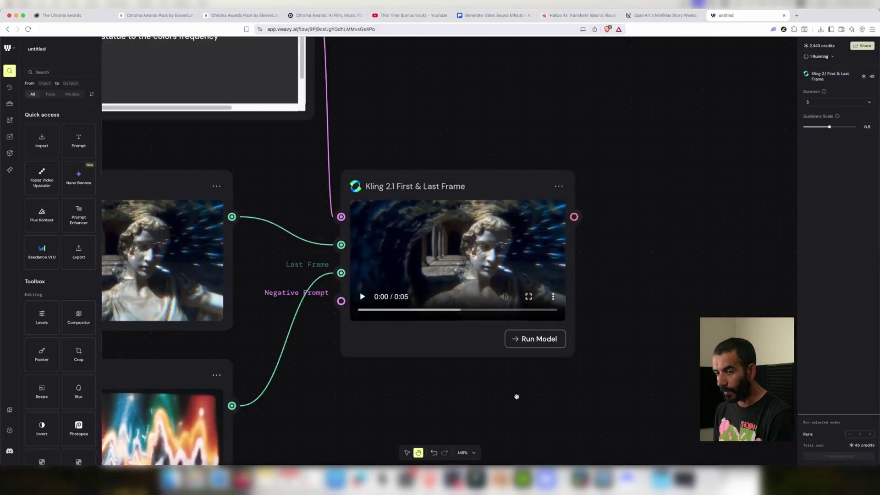
# - Play the earlier statue-to-colours transition video in full screen while the new one finishes
pyautogui.scroll(-3, 517, 397)
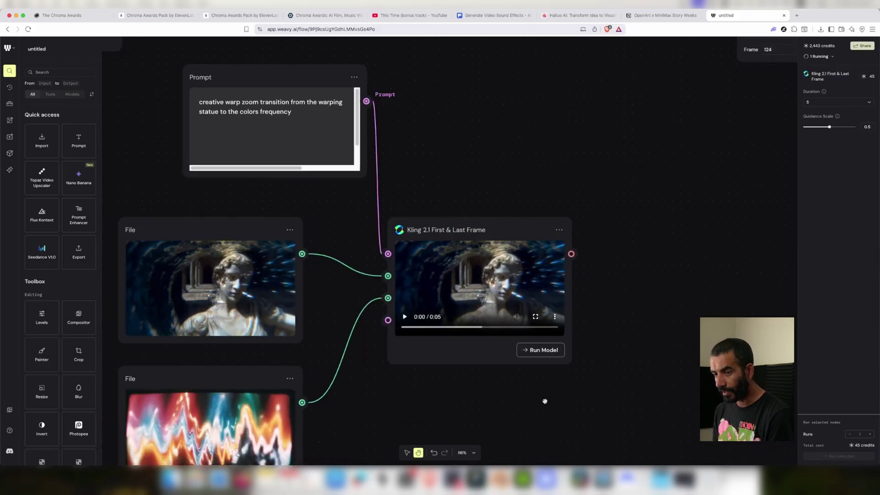
pyautogui.hscroll(3, 691, 290)
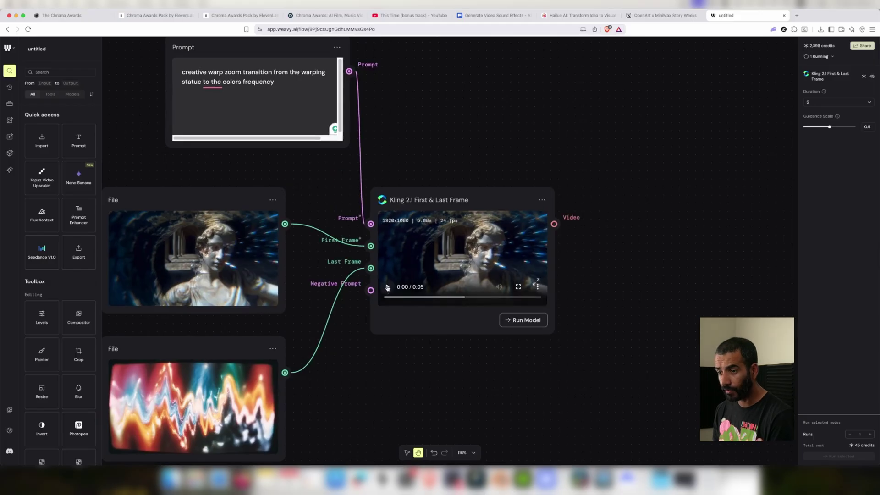
pyautogui.click(388, 287)
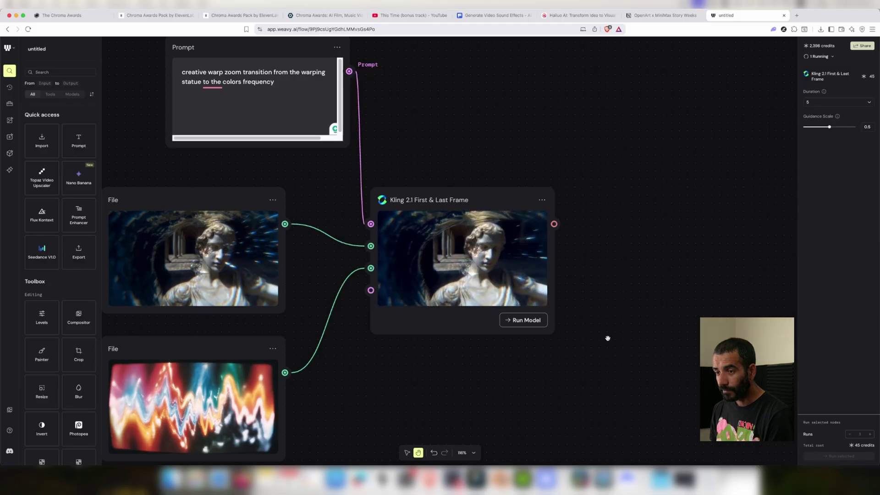
pyautogui.click(517, 287)
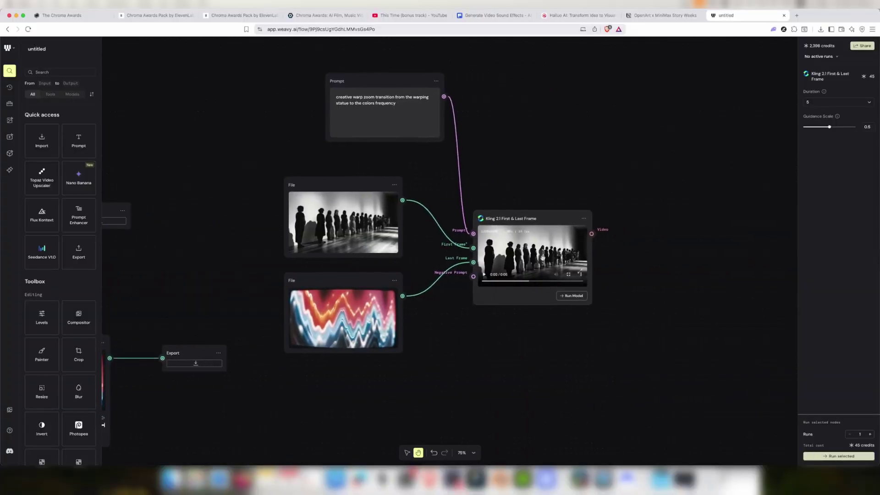
pyautogui.scroll(5, 637, 282)
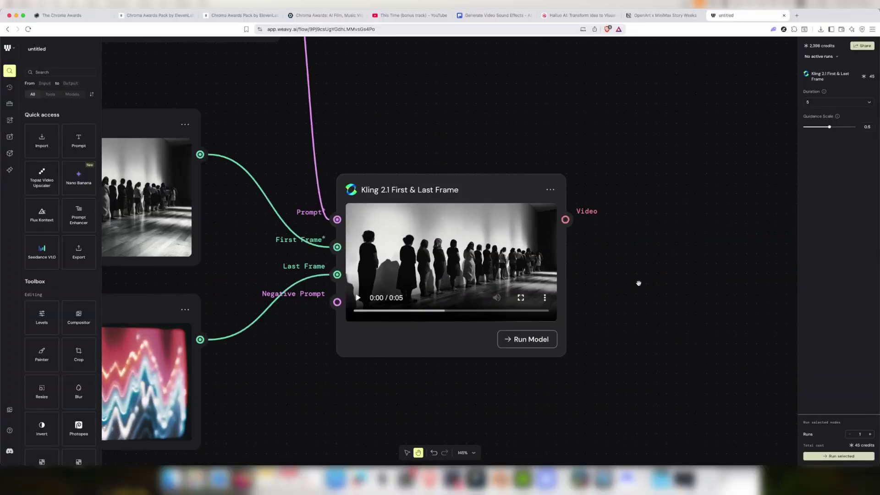